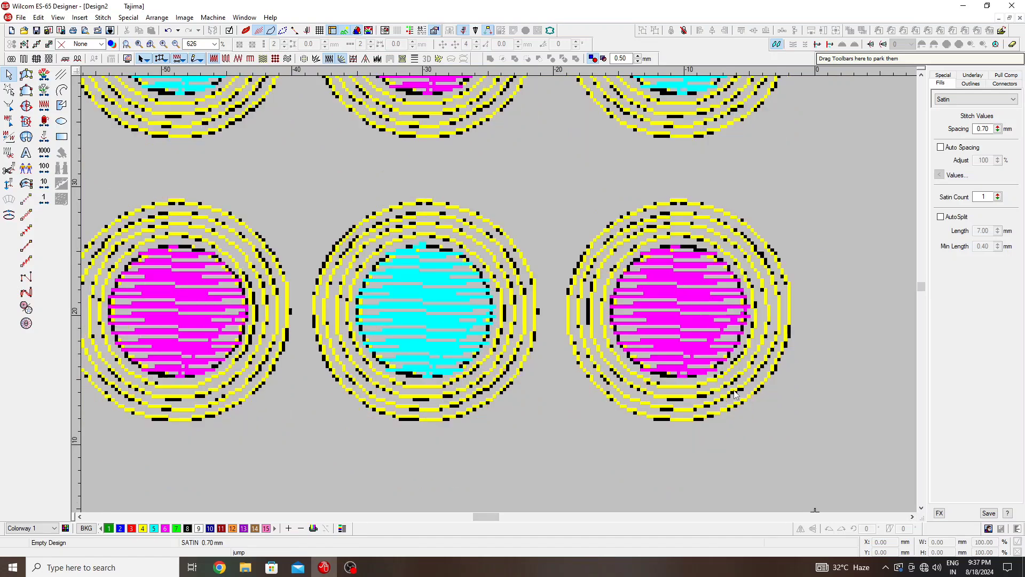
# Draw a circle about 10.4 mm wide around the magenta disc of the lower-right motif and adjust it to match
pyautogui.click(62, 121)
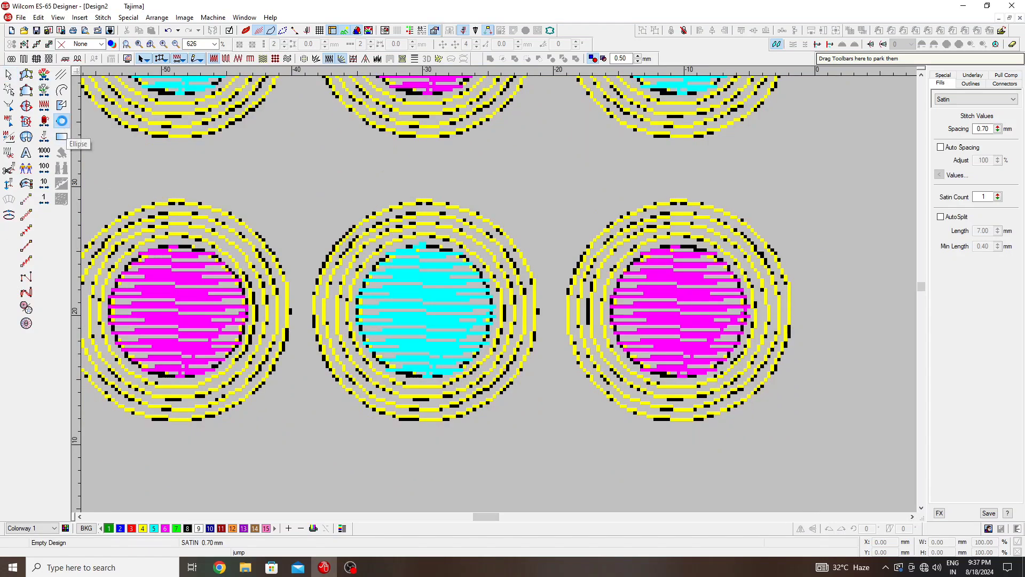
pyautogui.click(680, 316)
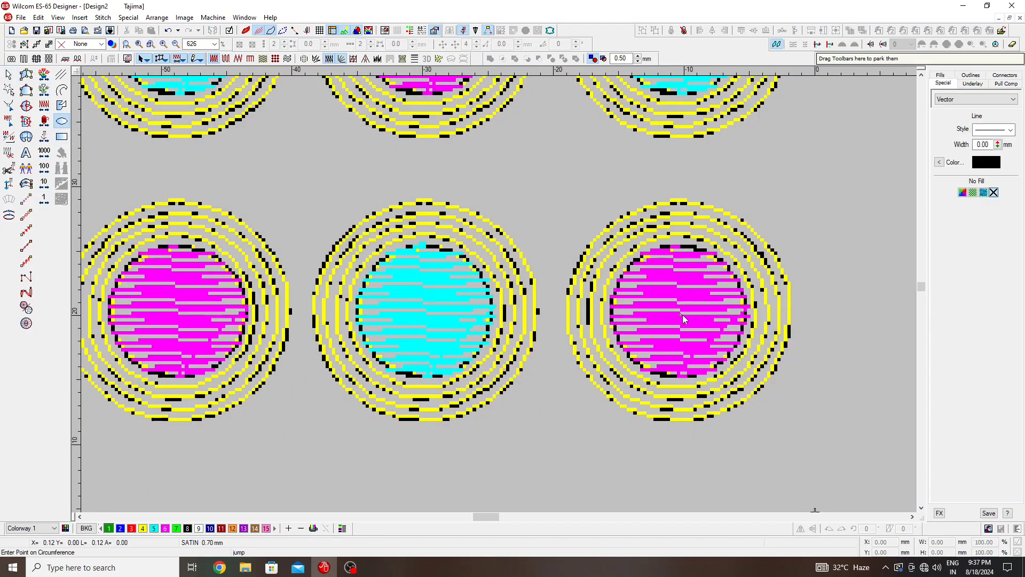
pyautogui.click(706, 374)
pyautogui.press('Return')
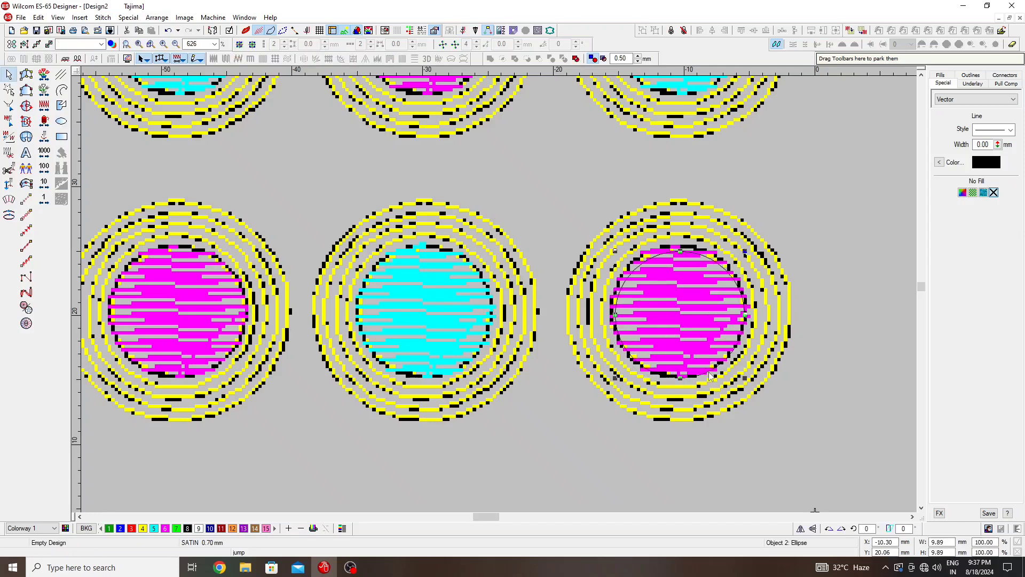
pyautogui.press('Up')
pyautogui.press('Up')
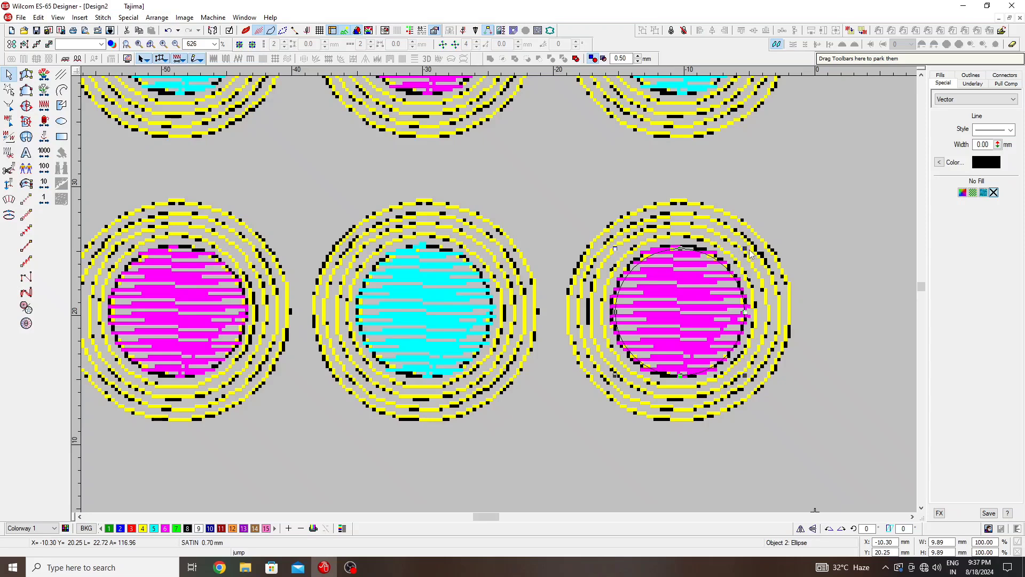
pyautogui.moveTo(748, 248); pyautogui.dragTo(745, 246)
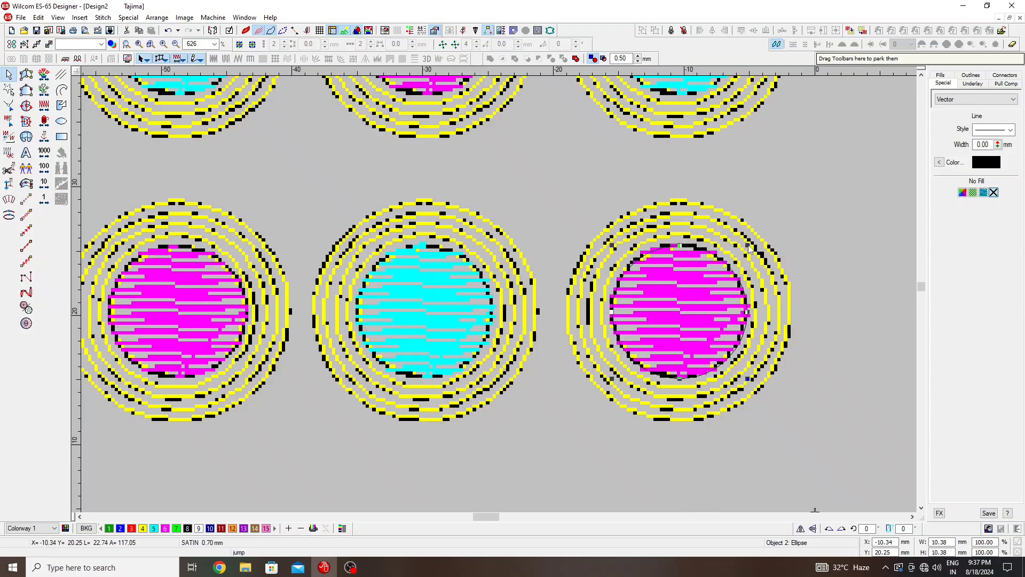
# Convert the circle to a run stitch outline in green colour 1 and show it in TrueView
pyautogui.click(26, 200)
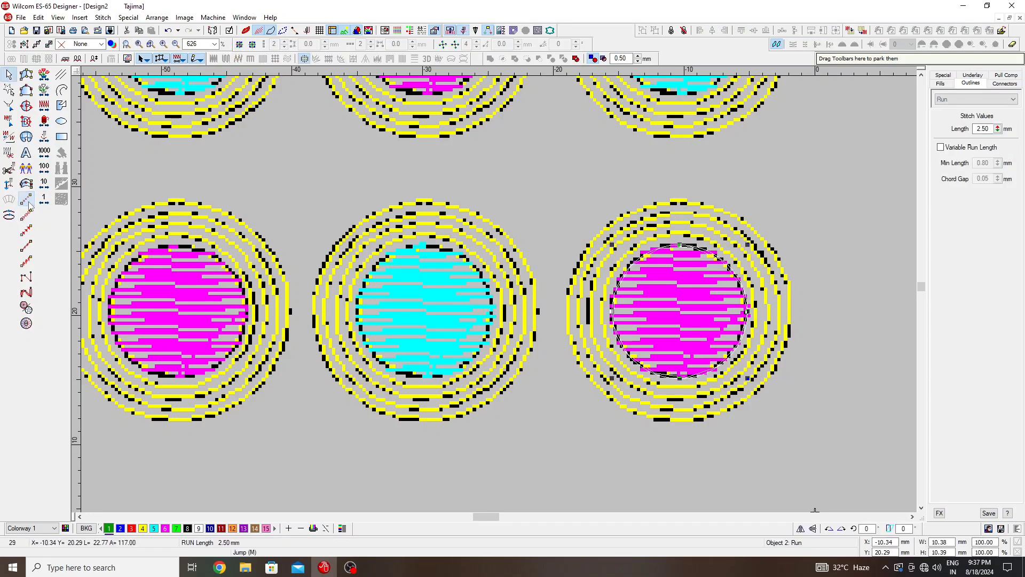
pyautogui.click(624, 295)
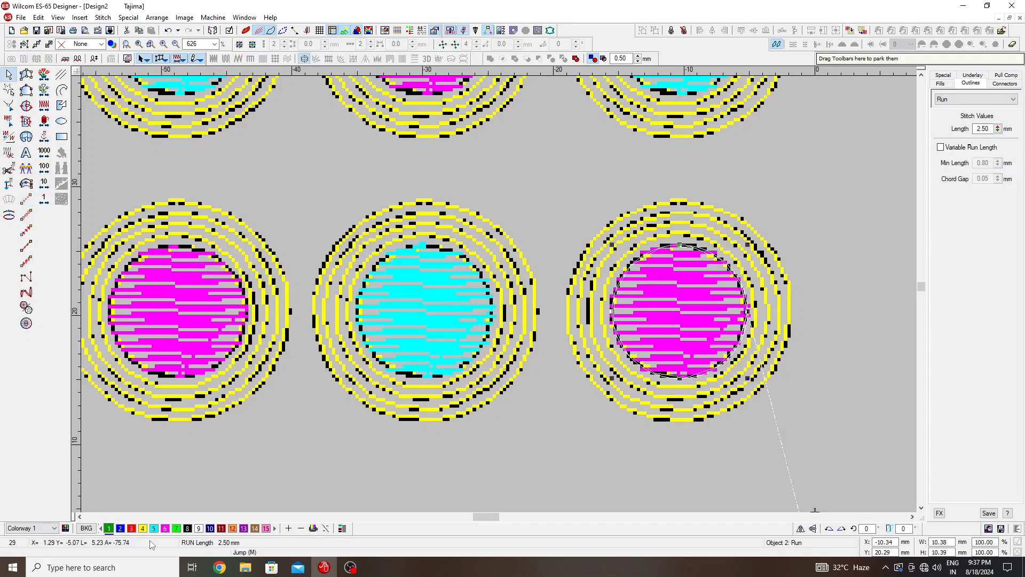
pyautogui.click(109, 528)
pyautogui.press('Escape')
pyautogui.press('t')
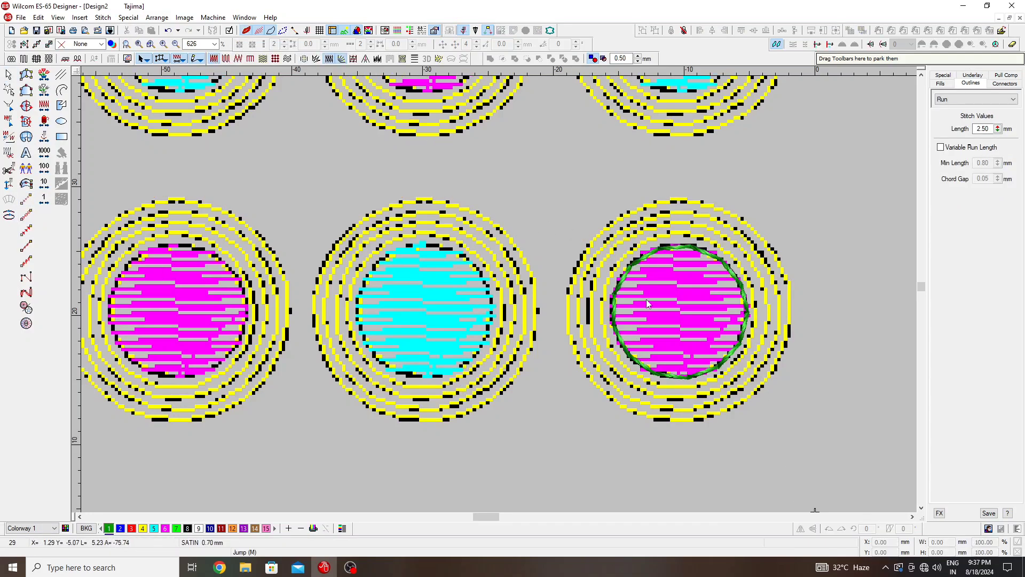
pyautogui.click(666, 247)
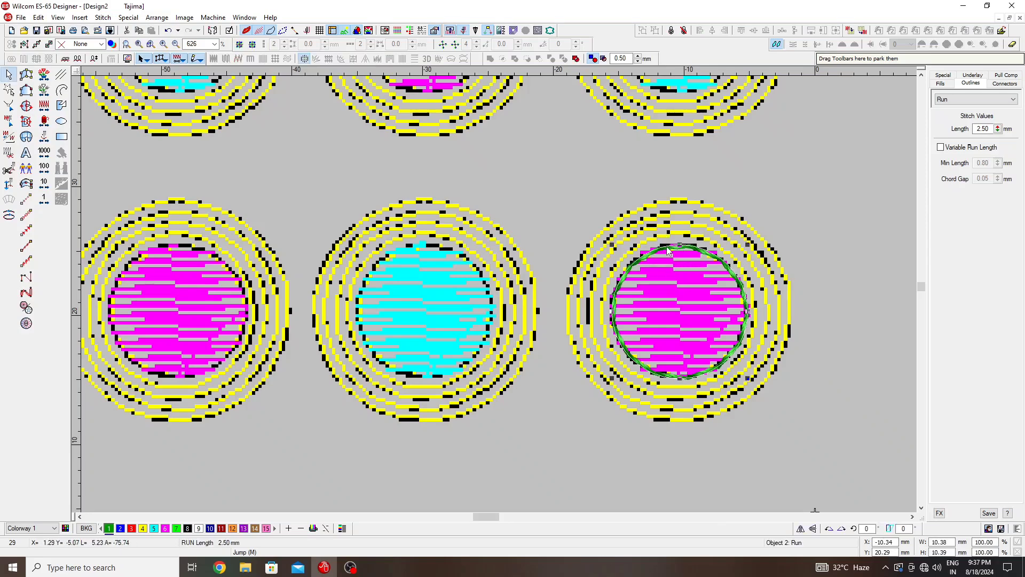
pyautogui.press('Escape')
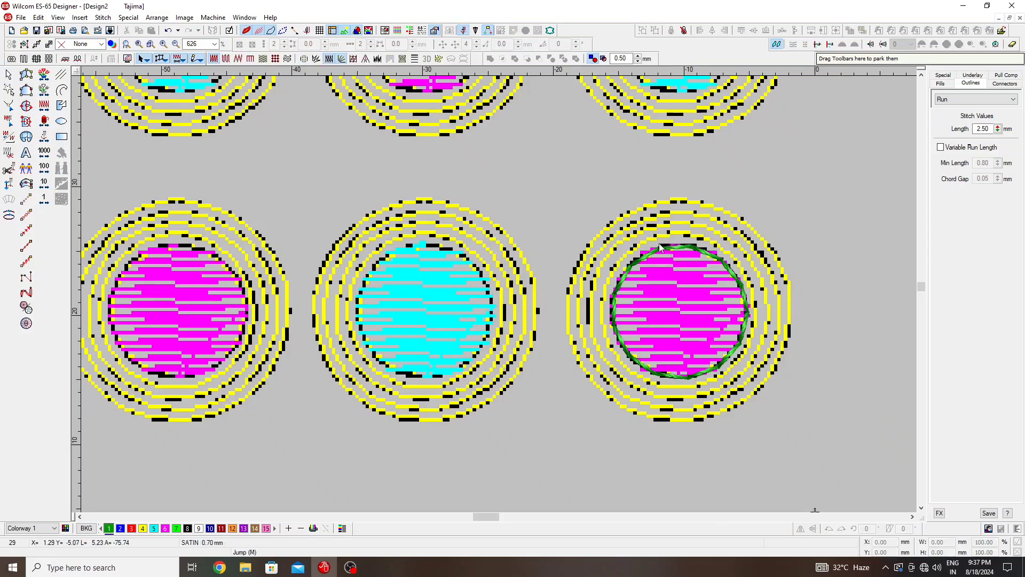
# Offset the green circle outward with a fixed 0.80 mm offset and a count of 4, as run objects
pyautogui.click(633, 268)
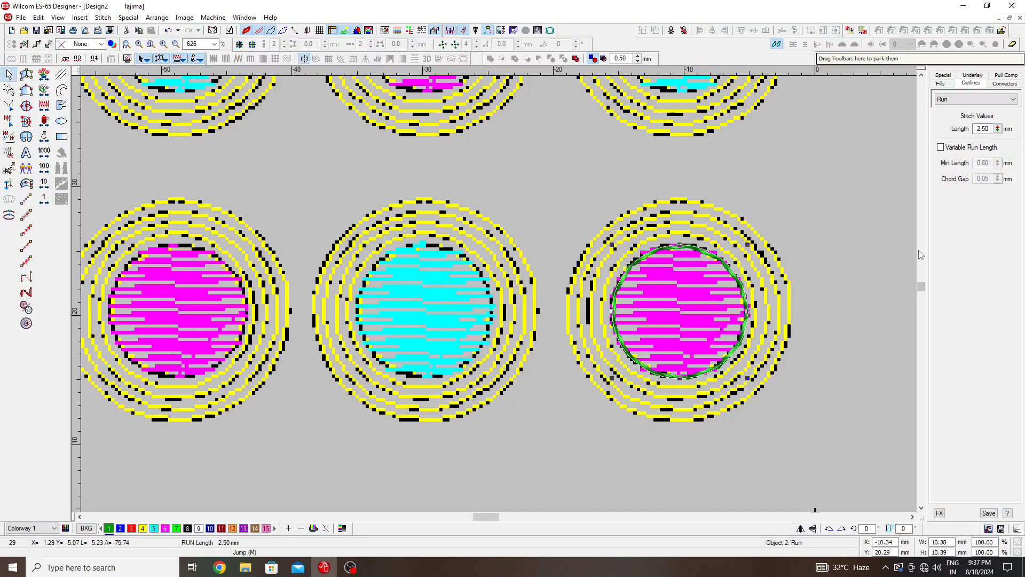
pyautogui.hotkey('alt', 'i')
pyautogui.press('o')
pyautogui.press('Tab')
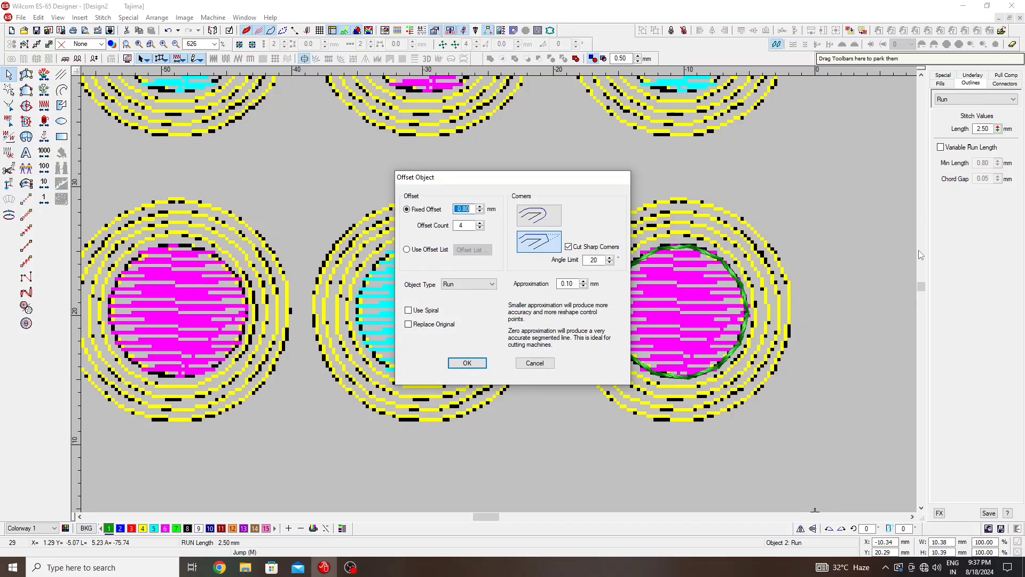
pyautogui.write('0.')
pyautogui.click(467, 363)
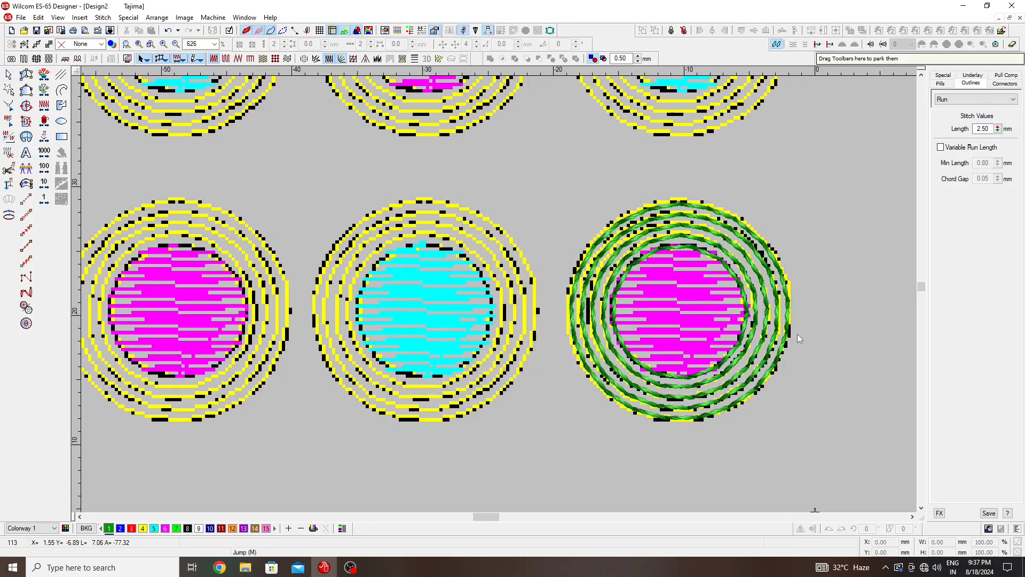
# Turn off TrueView and hide the backdrop image so only the ring outlines show
pyautogui.press('t')
pyautogui.press('d')
pyautogui.press('f')
pyautogui.press('Escape')
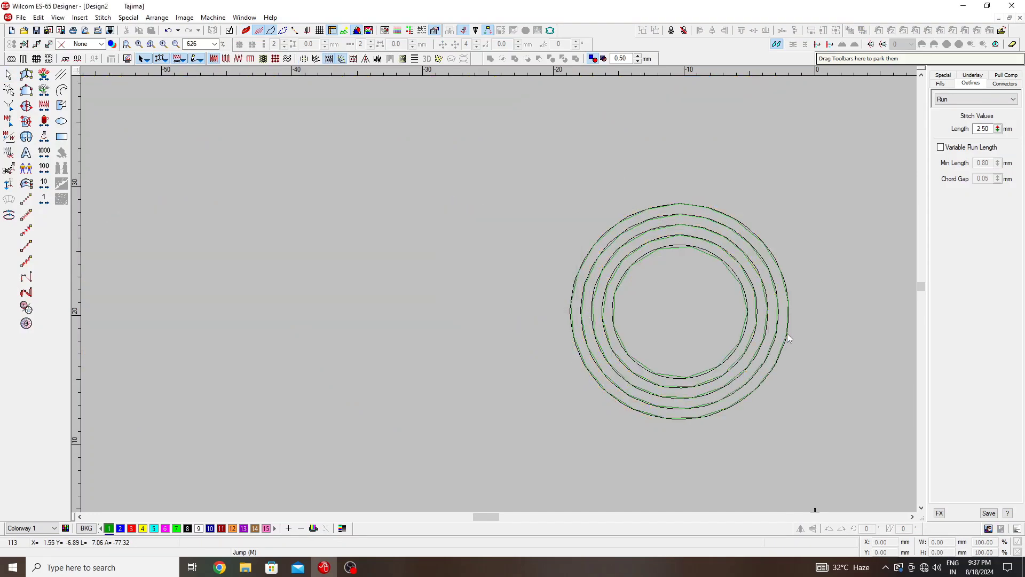
# Reshape the outermost ring so its start and end points sit near the ring's right-hand edge
pyautogui.click(787, 335)
pyautogui.press('h')
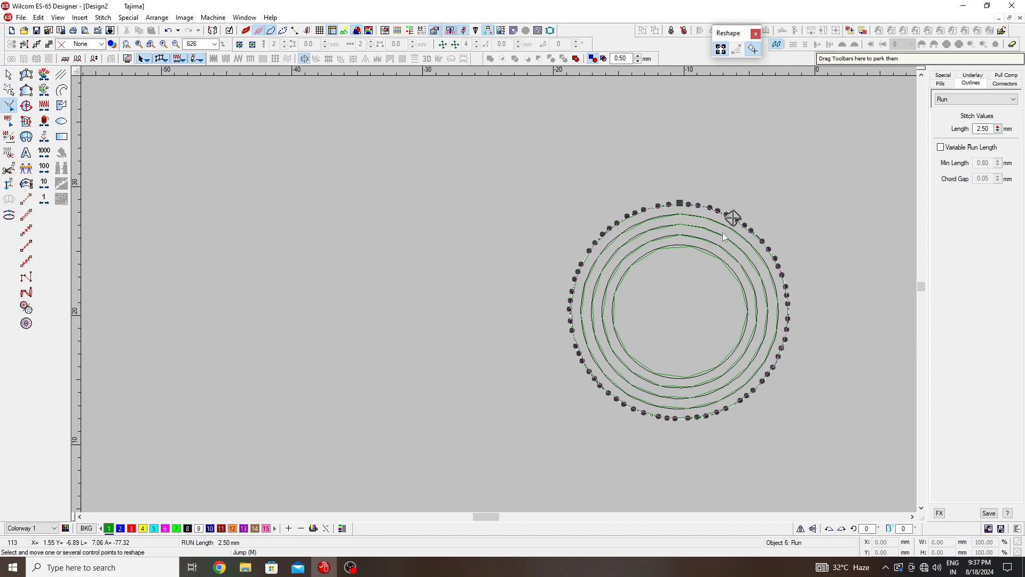
pyautogui.moveTo(731, 221); pyautogui.dragTo(787, 303)
pyautogui.moveTo(736, 225); pyautogui.dragTo(789, 305)
pyautogui.press('Escape')
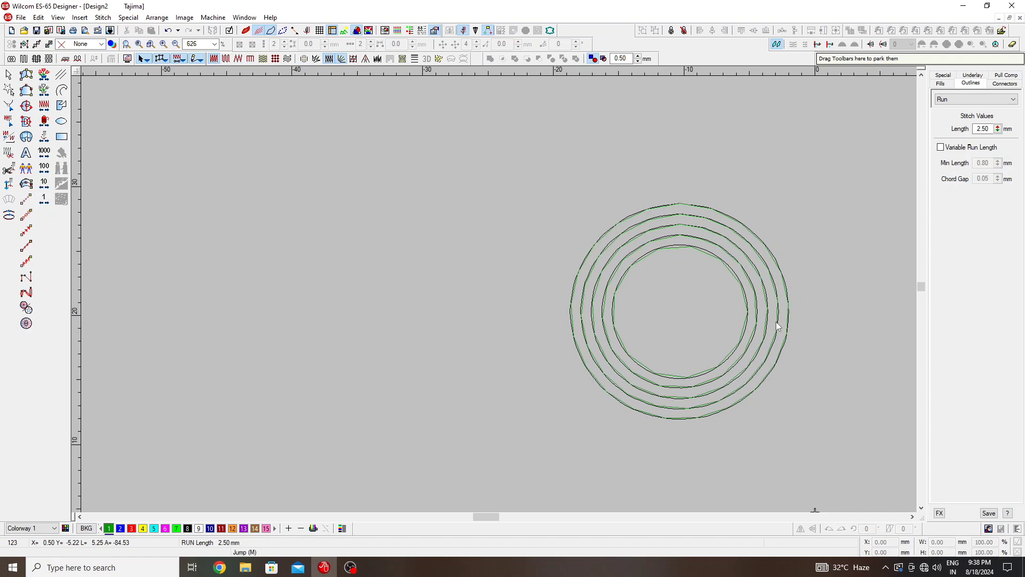
# Draw a horizontal vector guide line about 39 mm long across all the rings
pyautogui.click(779, 326)
pyautogui.click(152, 149)
pyautogui.click(912, 516)
pyautogui.click(912, 516)
pyautogui.click(912, 516)
pyautogui.press('z')
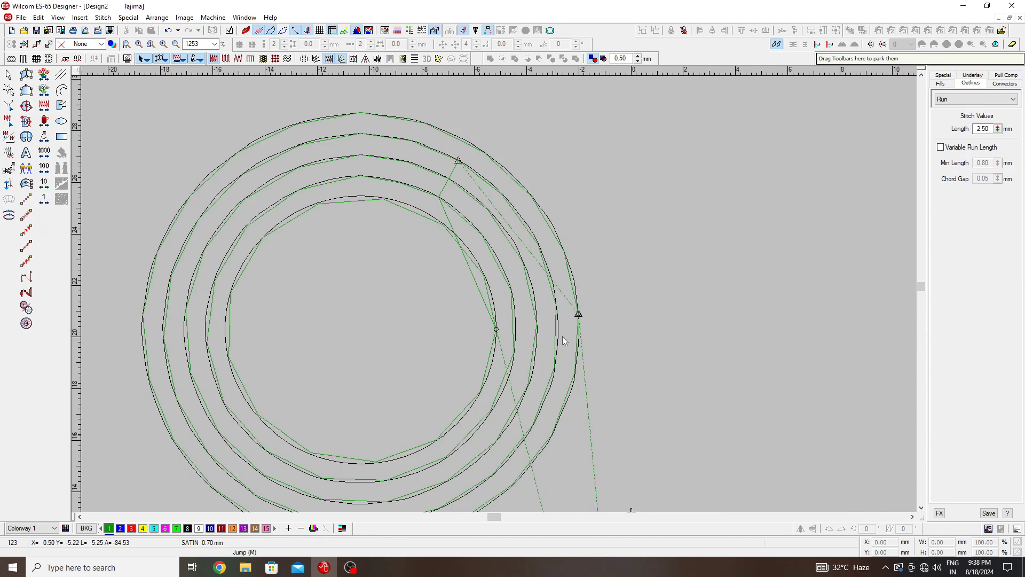
pyautogui.hotkey('shift', 'z')
pyautogui.click(61, 75)
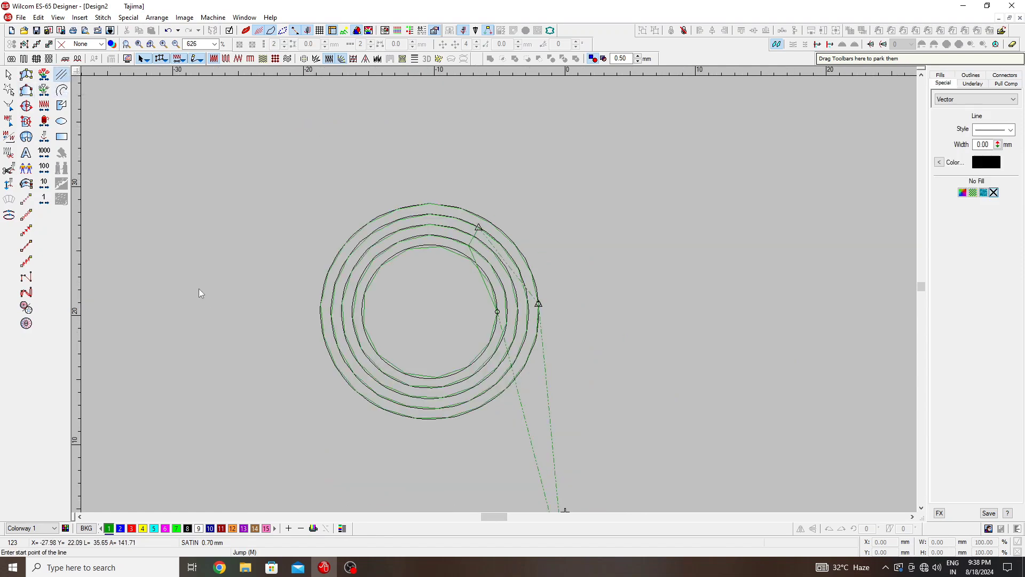
pyautogui.click(202, 297)
pyautogui.keyDown('ctrl'); pyautogui.click(715, 265); pyautogui.keyUp('ctrl')
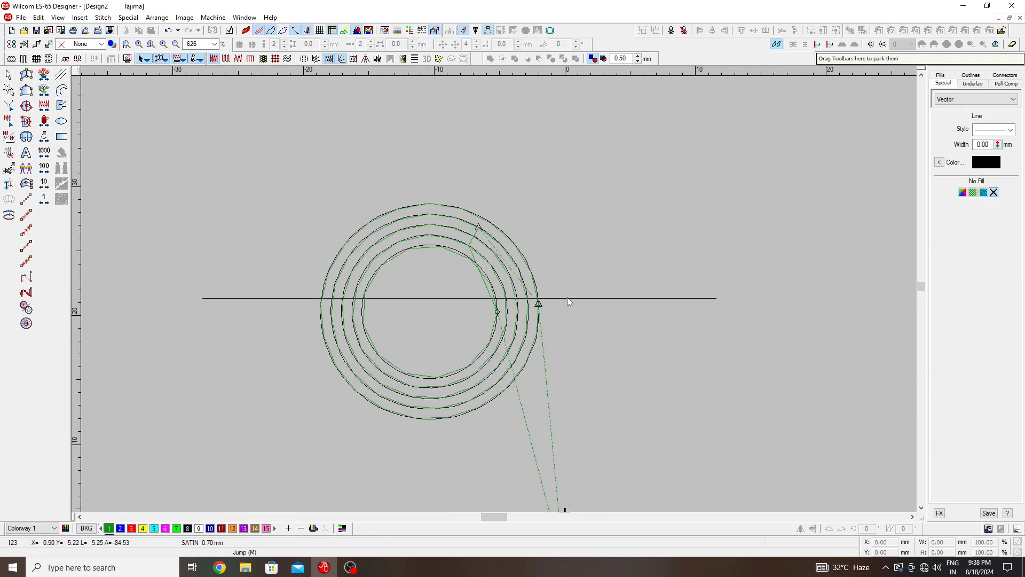
# Align the guide line with the horizontal centre axis of the outermost ring
pyautogui.hotkey('ctrl', 'a')
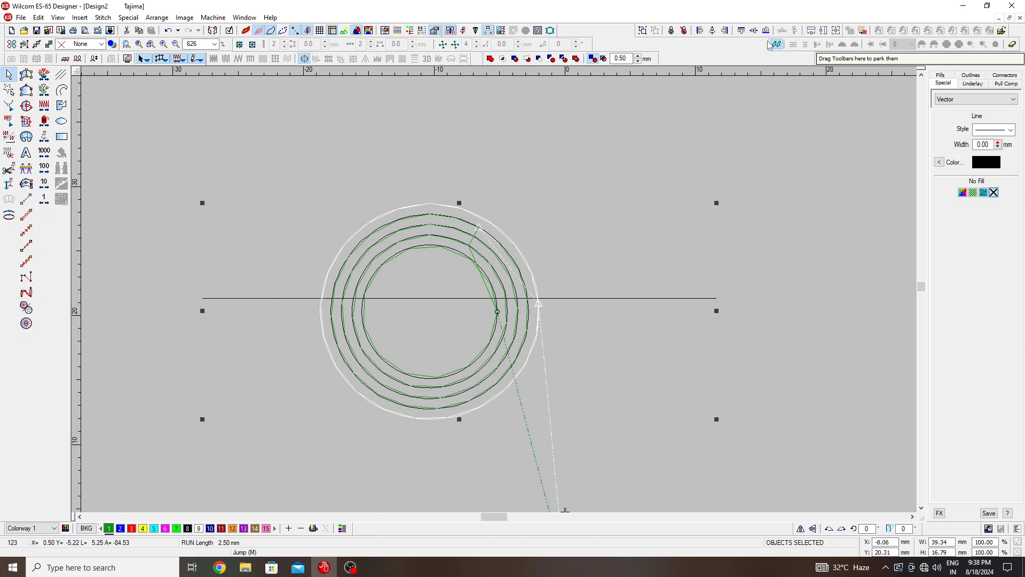
pyautogui.click(754, 31)
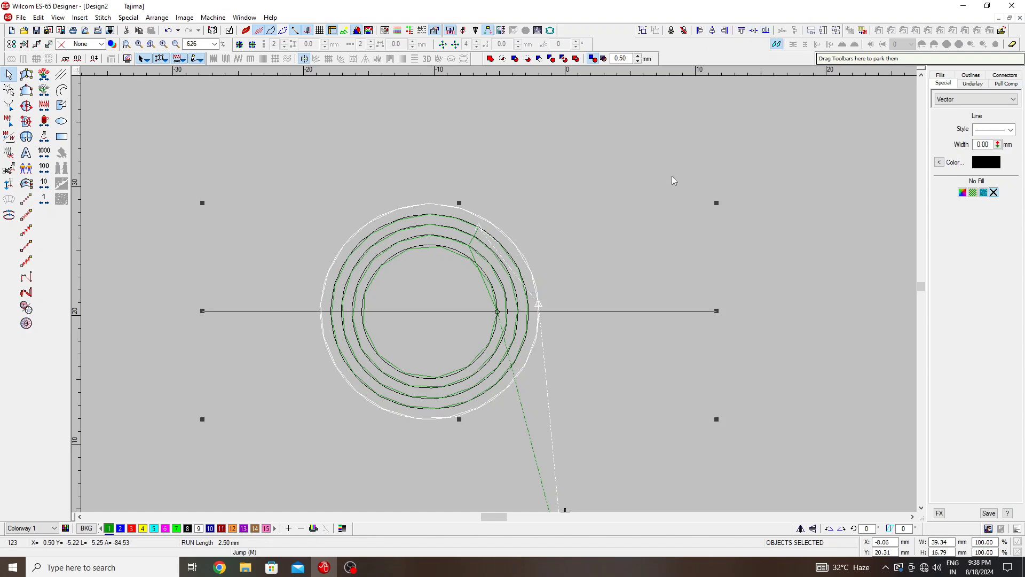
pyautogui.press('Escape')
# Move the outermost ring's start and end points to where the guide line crosses its right side
pyautogui.press('z')
pyautogui.click(576, 365)
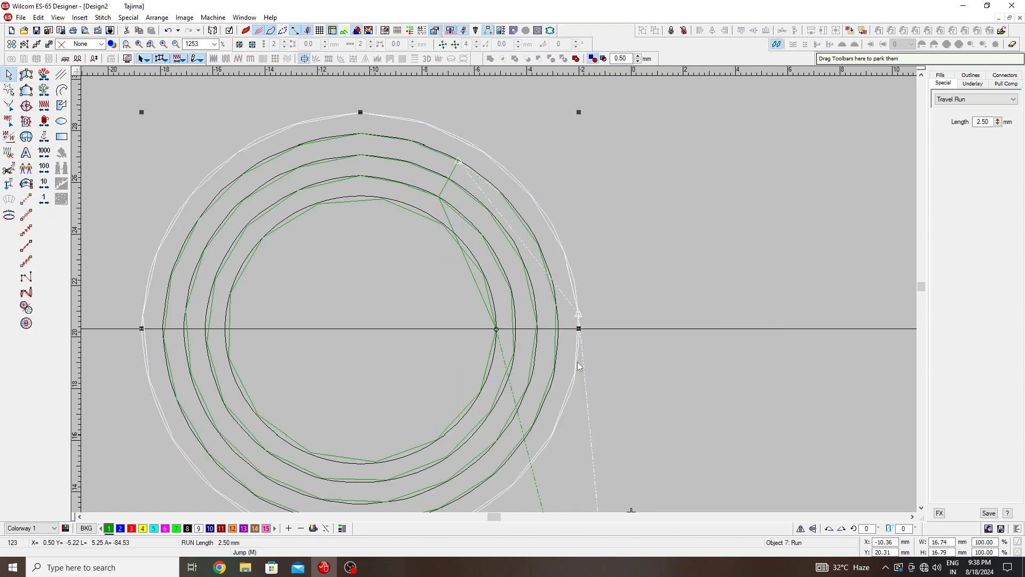
pyautogui.press('h')
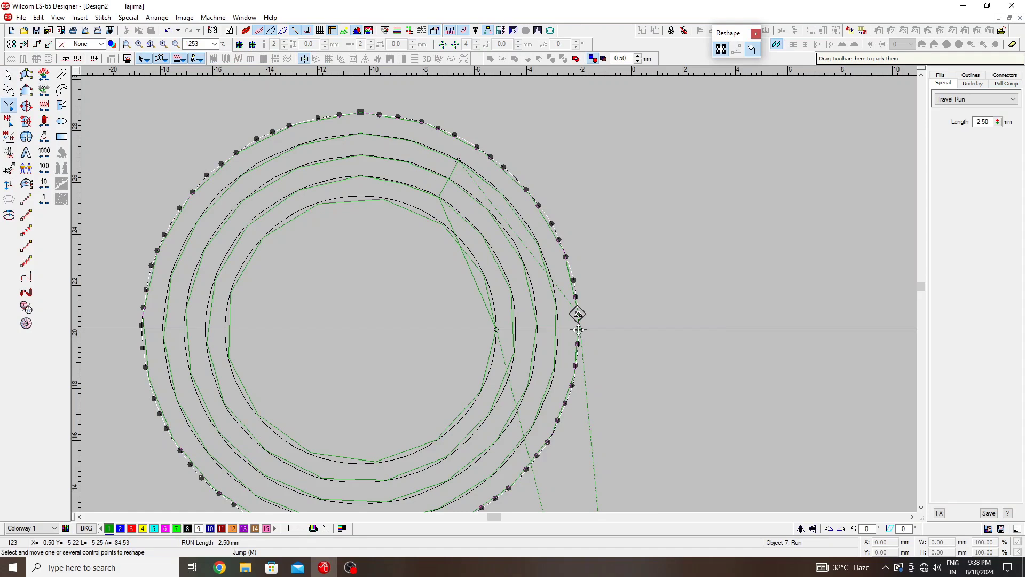
pyautogui.moveTo(577, 314); pyautogui.dragTo(579, 331)
pyautogui.press('Return')
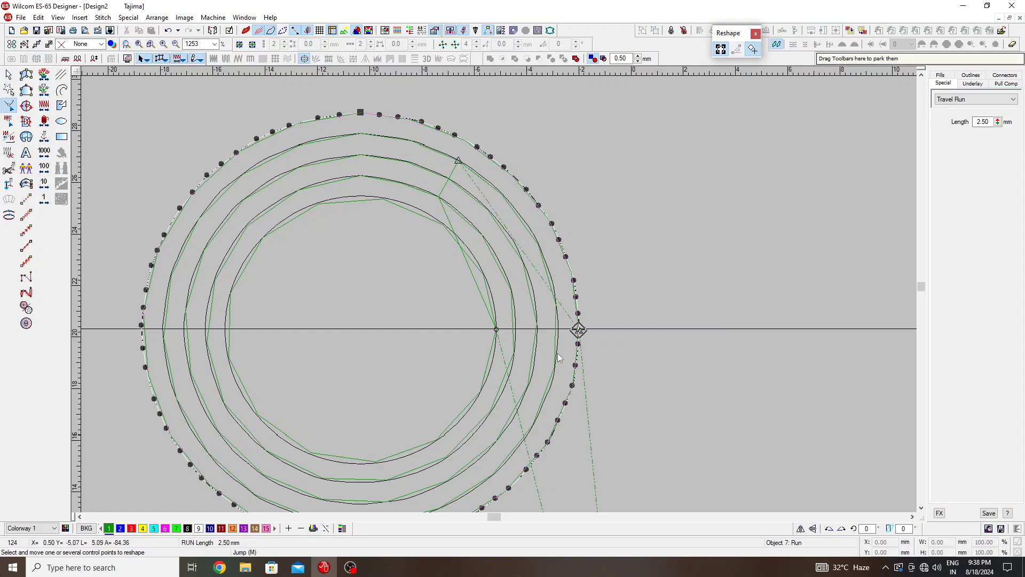
pyautogui.press('Escape')
# Move the start and end points of the second and third rings from the outside onto the guide line's right-hand crossings
pyautogui.click(558, 354)
pyautogui.press('h')
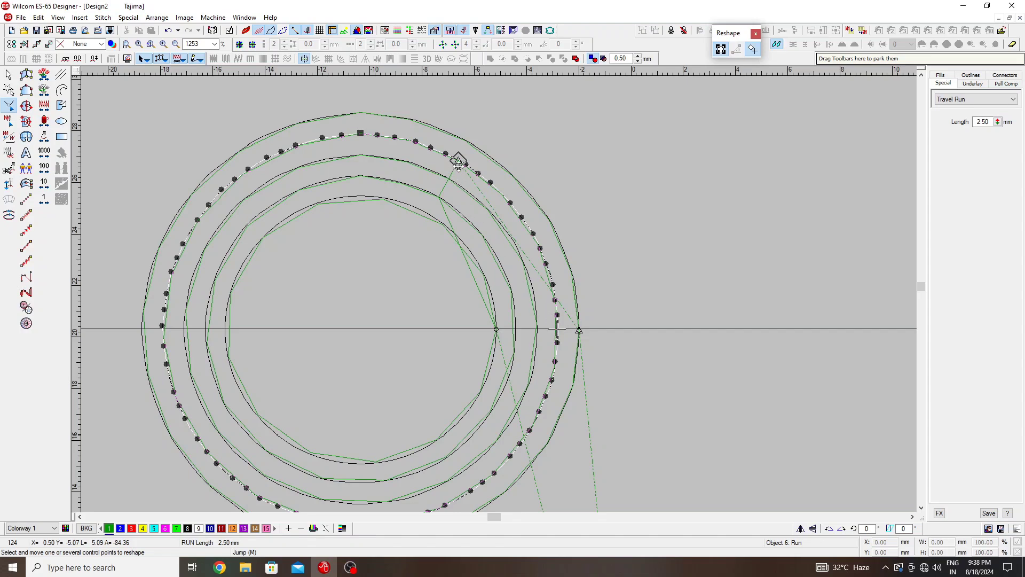
pyautogui.moveTo(458, 160); pyautogui.dragTo(559, 330)
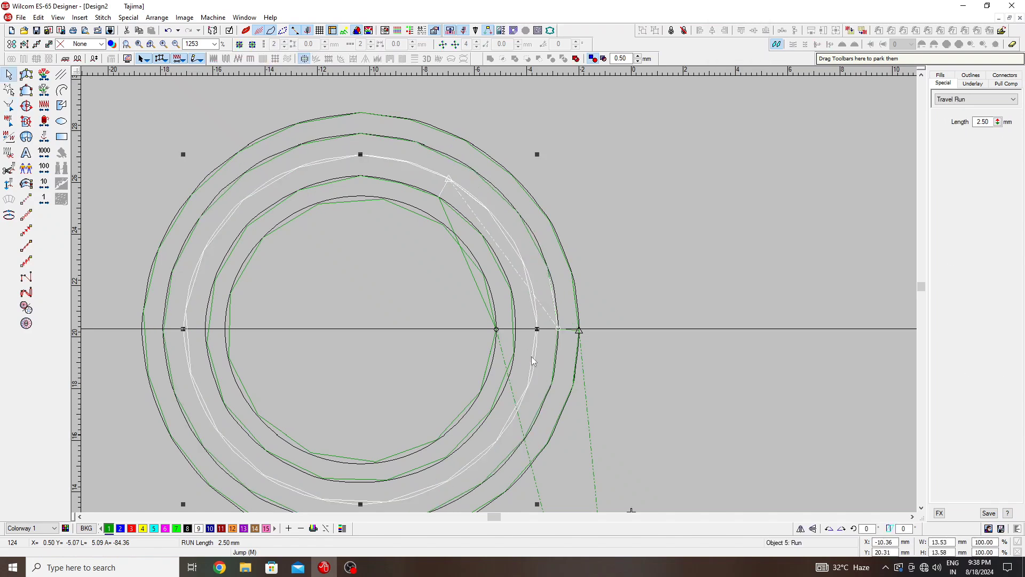
pyautogui.click(448, 180)
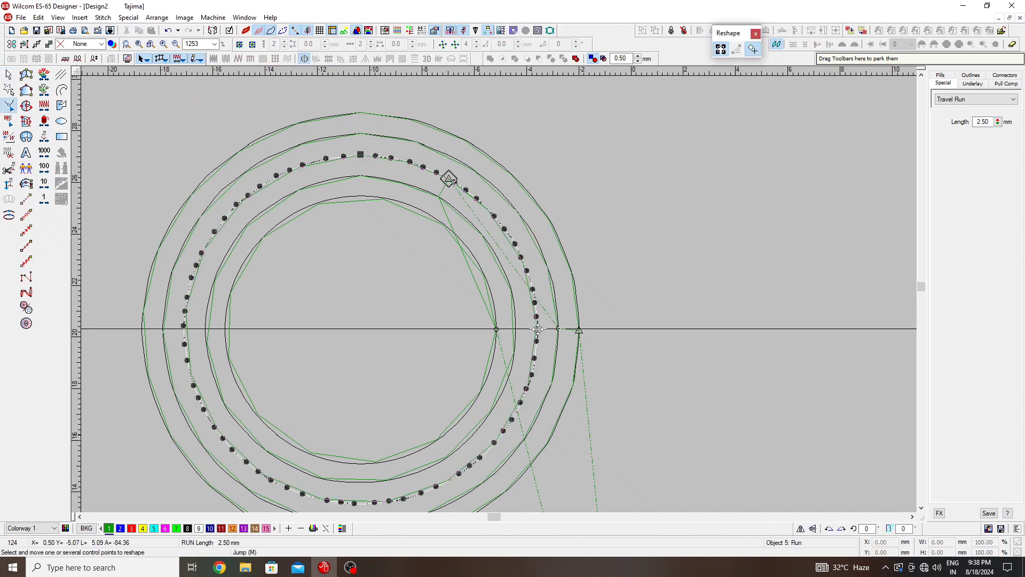
pyautogui.moveTo(449, 180)
pyautogui.mouseDown()
pyautogui.moveTo(502, 294)
pyautogui.moveTo(537, 329)
pyautogui.mouseUp()
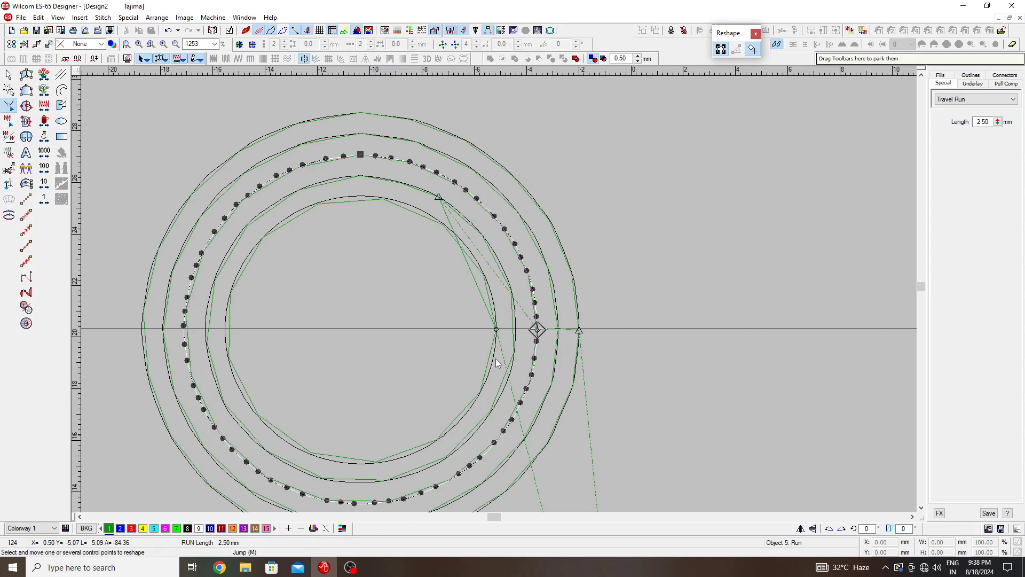
# Move the start and end points of the ring around the innermost circle onto the guide line's right-hand crossing
pyautogui.click(516, 353)
pyautogui.click(513, 352)
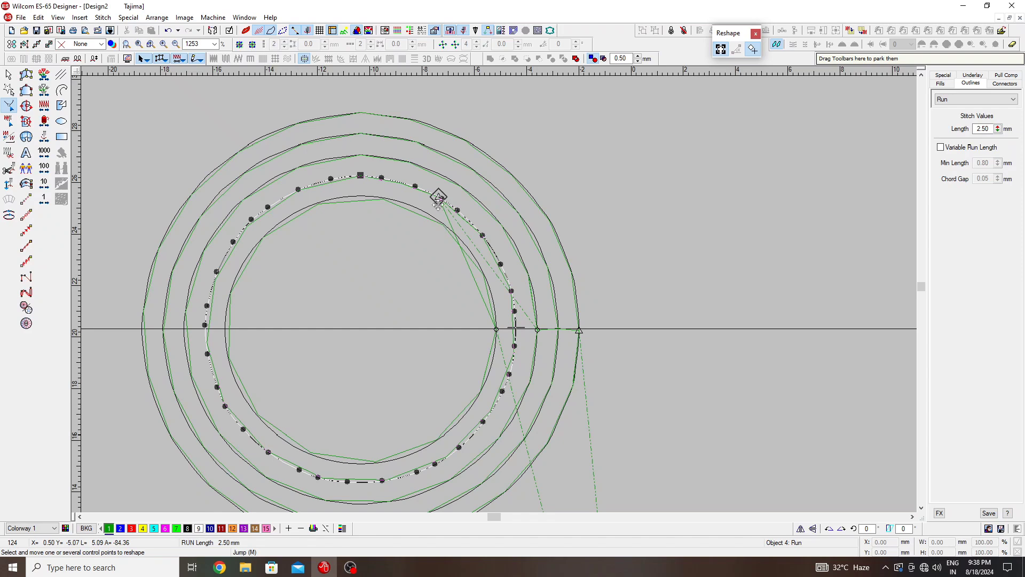
pyautogui.moveTo(439, 197); pyautogui.dragTo(514, 329)
pyautogui.press('Escape')
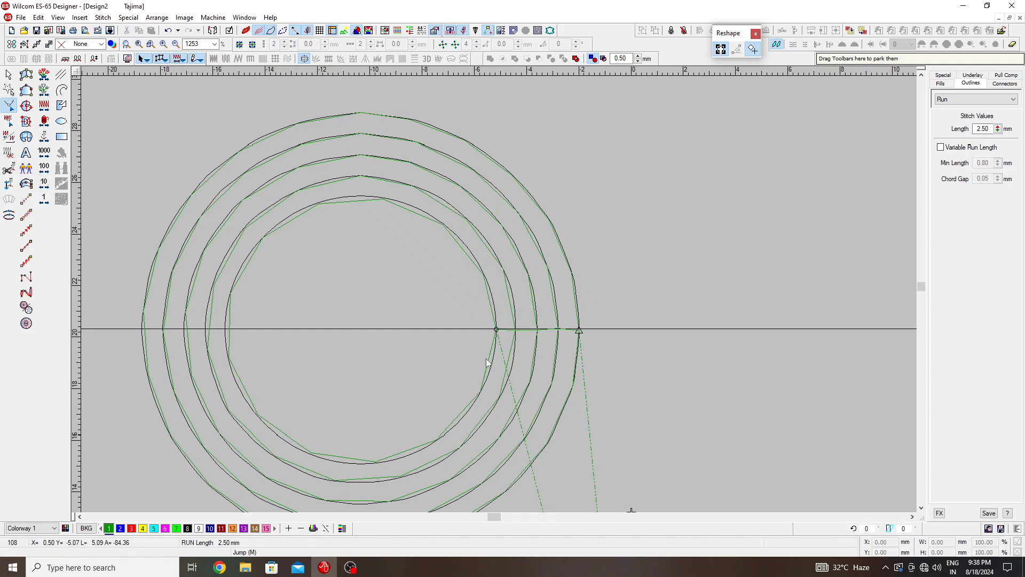
# Check the innermost circle's start and end points, and preview the connected rings in TrueView
pyautogui.click(492, 359)
pyautogui.press('h')
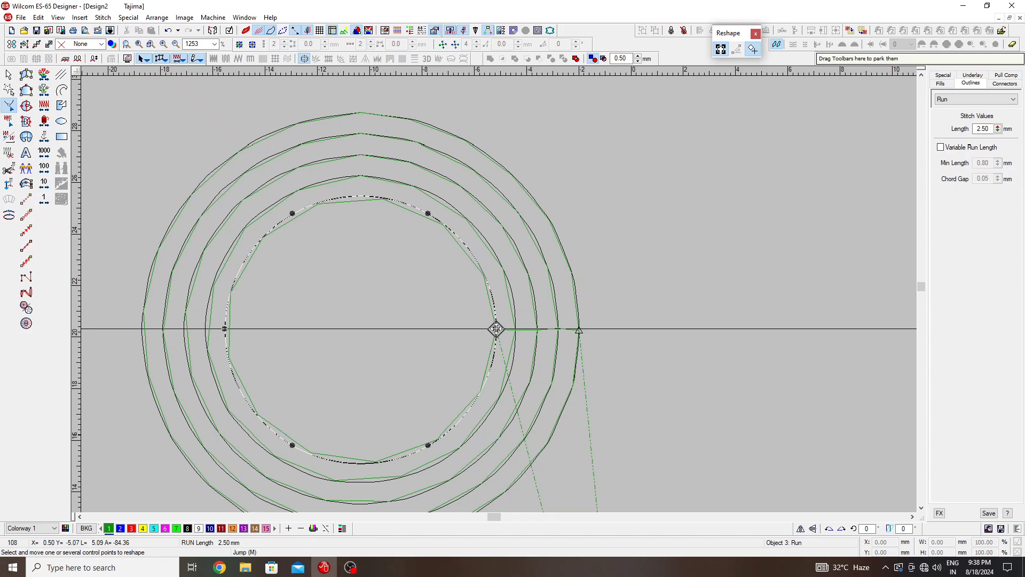
pyautogui.press('Escape')
pyautogui.press('t')
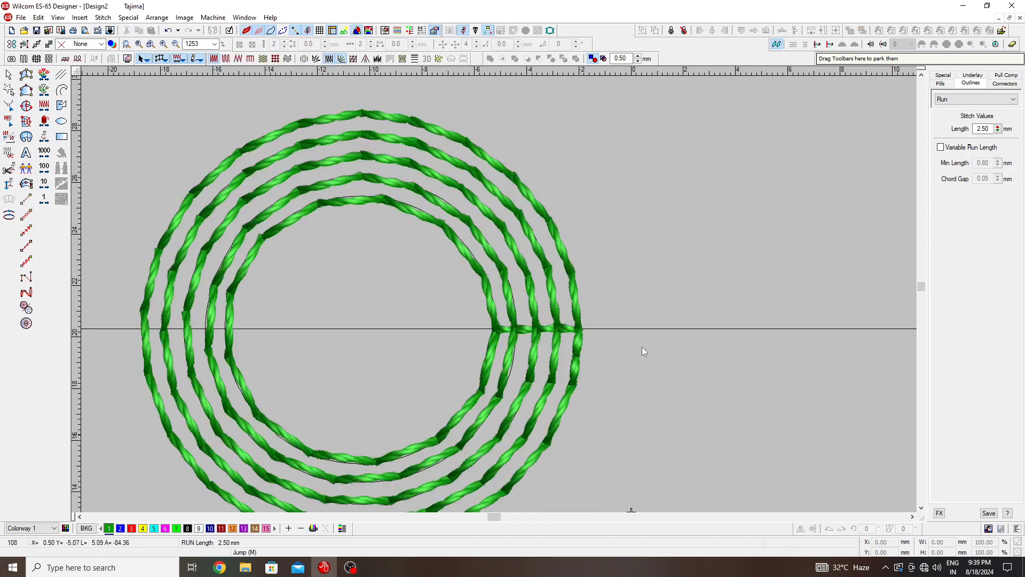
pyautogui.press('t')
pyautogui.hotkey('shift', 'z')
pyautogui.press('t')
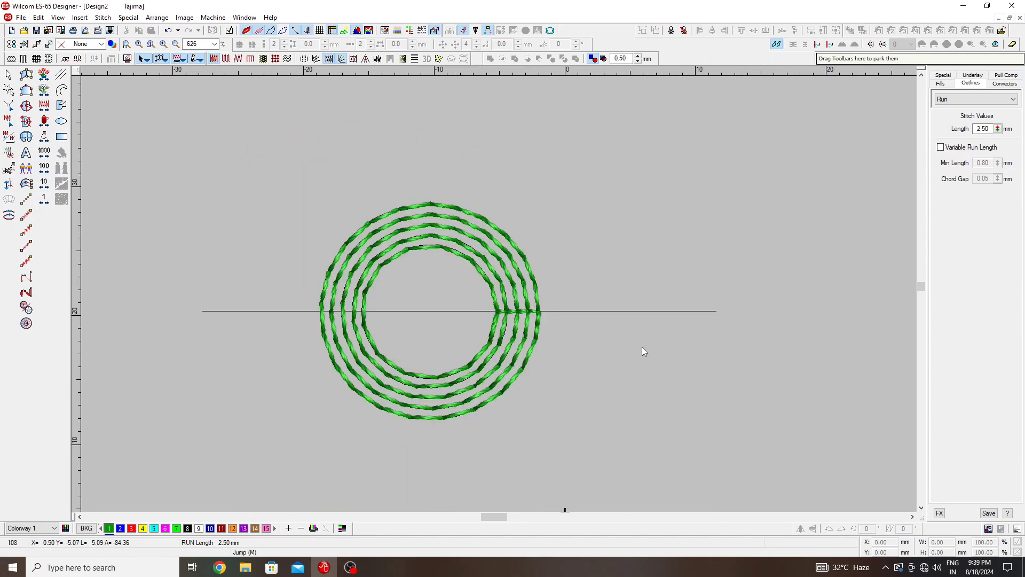
# Create a satin fill with 0.70 mm spacing inside the innermost circle from its outline
pyautogui.click(494, 345)
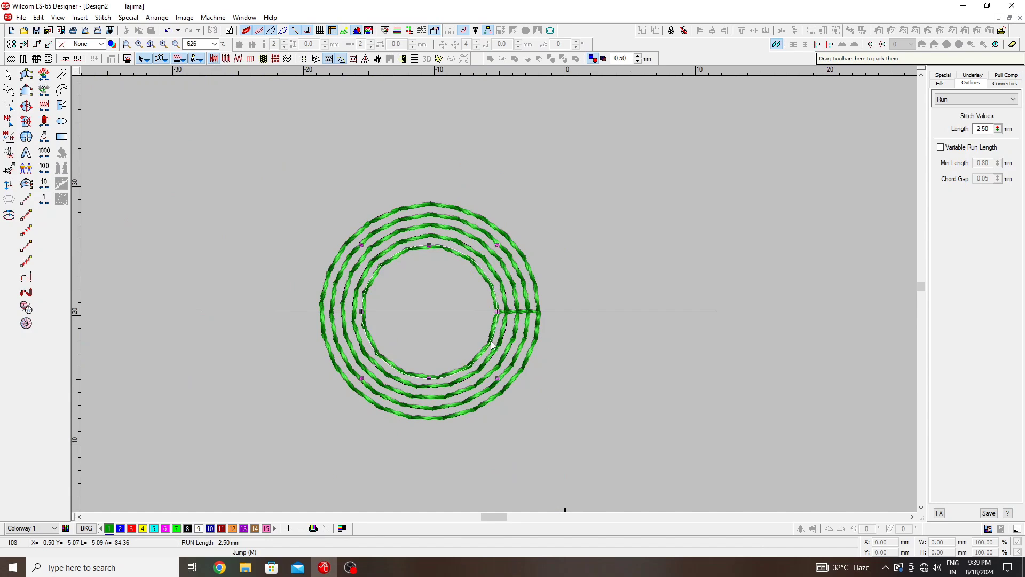
pyautogui.click(576, 59)
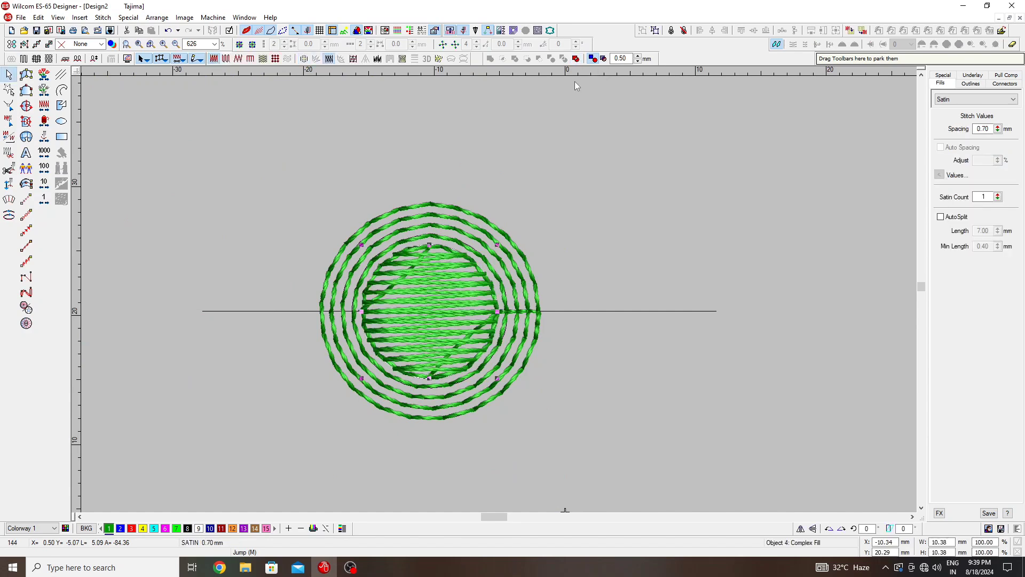
# Recolour the satin disc red and delete the horizontal guide line through the motif
pyautogui.click(131, 528)
pyautogui.click(389, 423)
pyautogui.hotkey('shift', 'z')
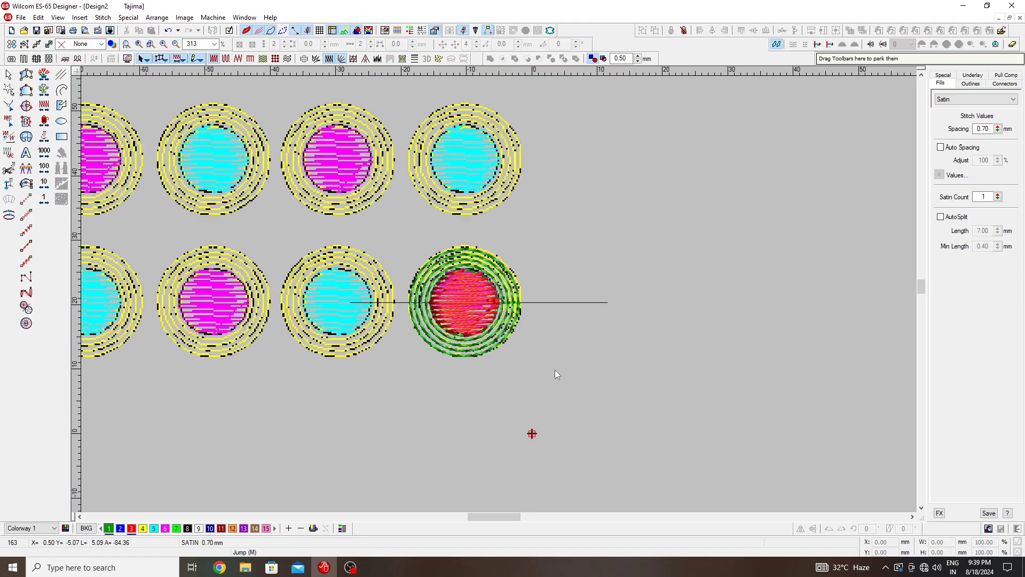
pyautogui.press('Escape')
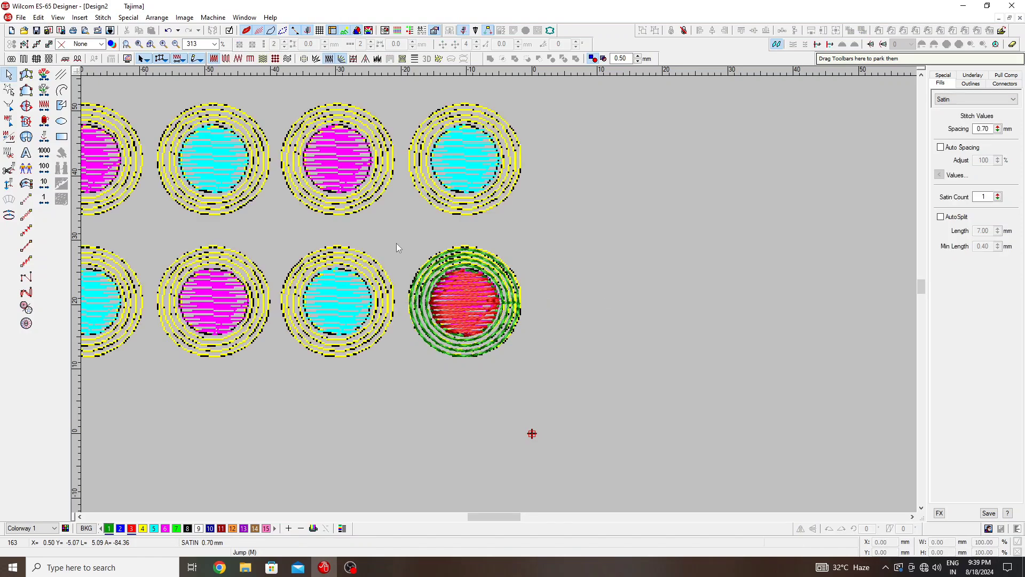
# Select the complete motif and duplicate it onto the adjacent backdrop circle in the lower row
pyautogui.moveTo(567, 350); pyautogui.dragTo(581, 373)
pyautogui.click(469, 306)
pyautogui.moveTo(469, 305); pyautogui.dragTo(340, 304)
pyautogui.moveTo(556, 392); pyautogui.dragTo(180, 216)
pyautogui.moveTo(452, 305); pyautogui.dragTo(342, 308)
pyautogui.hotkey('ctrl', 'z')
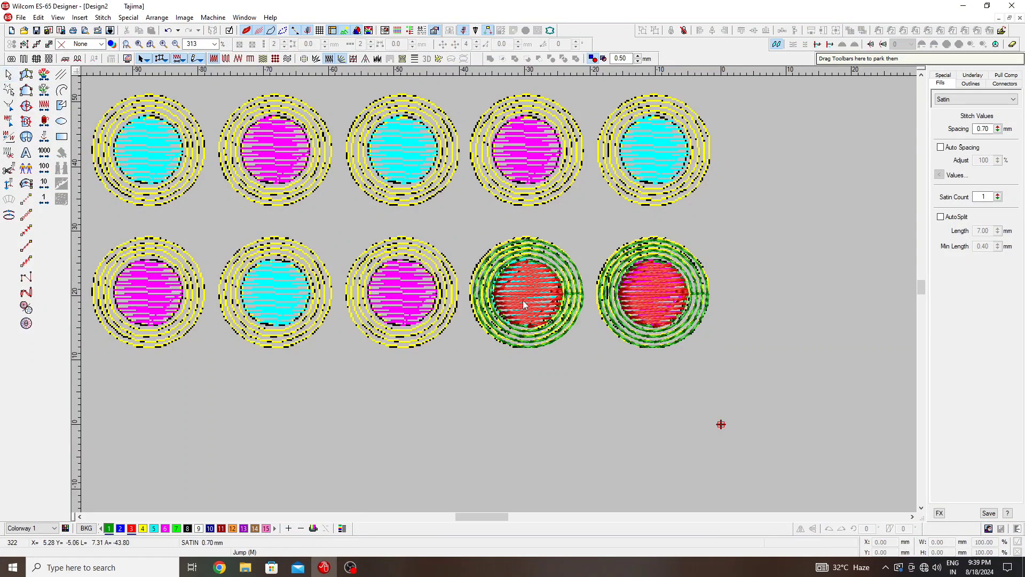
# Ungroup the duplicated motif and recolour its satin disc blue
pyautogui.click(523, 304)
pyautogui.hotkey('ctrl', 'u')
pyautogui.click(523, 301)
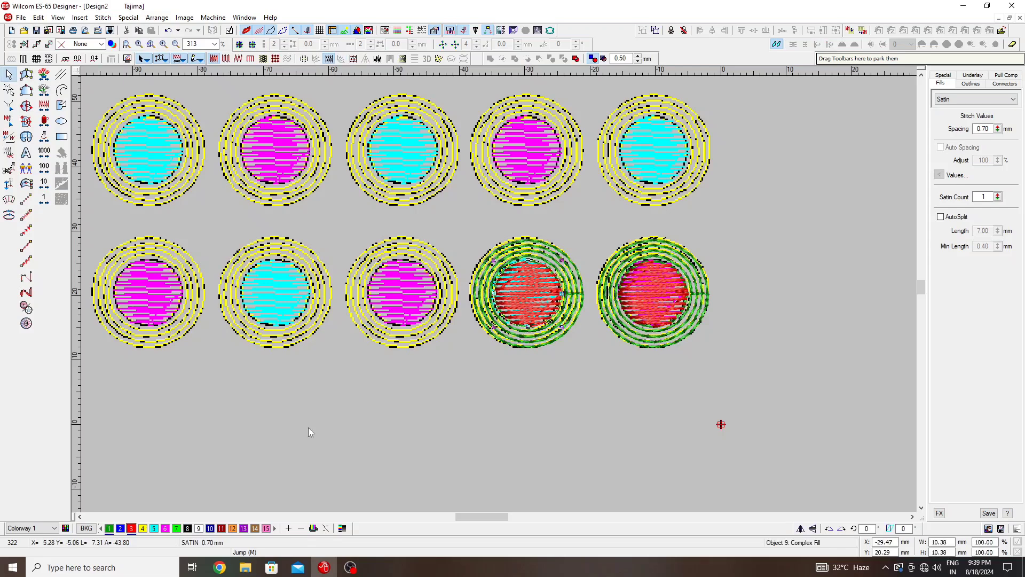
pyautogui.click(120, 528)
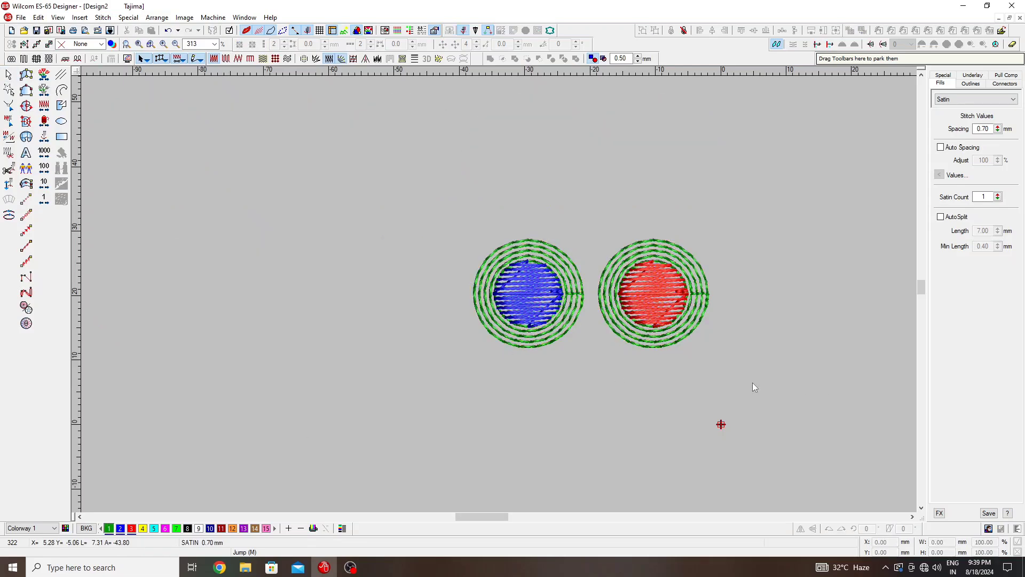
# Duplicate the red and blue motif pair onto the next two backdrop circles and nudge the copies left into alignment
pyautogui.moveTo(716, 377); pyautogui.dragTo(407, 202)
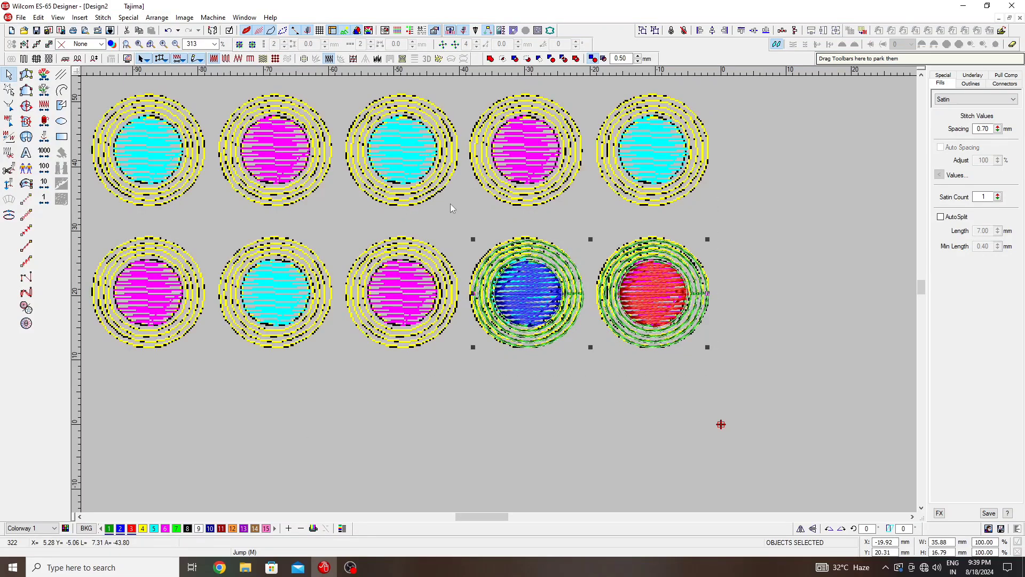
pyautogui.moveTo(649, 282); pyautogui.dragTo(342, 275)
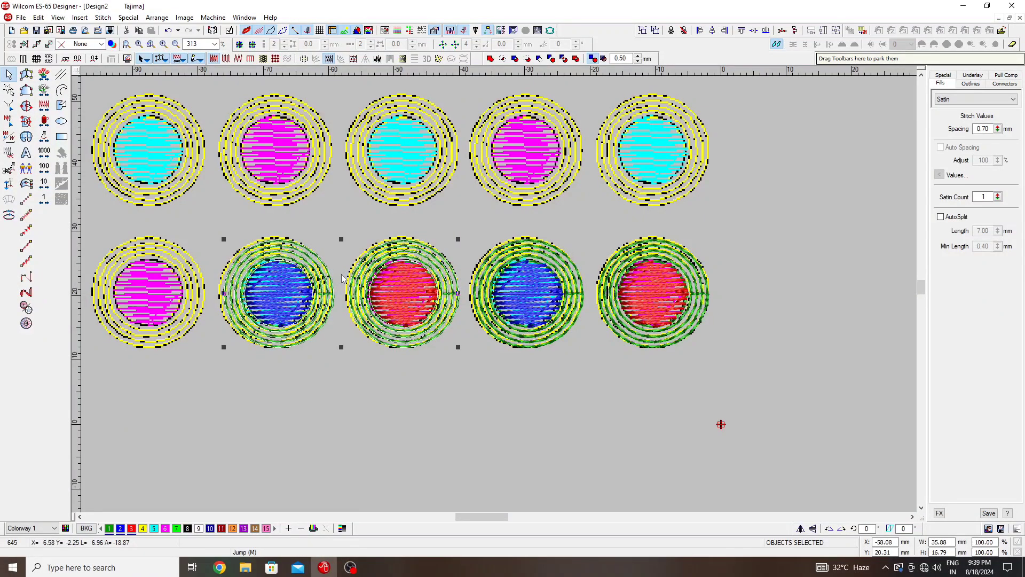
pyautogui.press('Left')
pyautogui.press('Left')
pyautogui.press('Left')
pyautogui.press('Left')
pyautogui.press('Left')
pyautogui.press('Left')
pyautogui.press('Left')
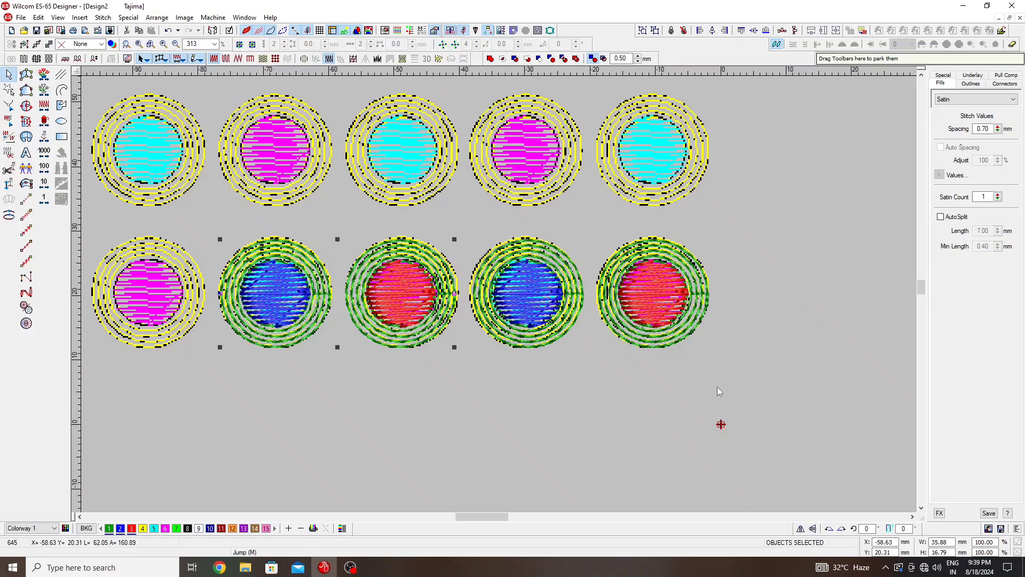
# Duplicate the four motifs, and then all eight, along the lower row to cover its remaining backdrop circles
pyautogui.moveTo(721, 386); pyautogui.dragTo(168, 190)
pyautogui.moveTo(660, 294); pyautogui.dragTo(352, 297)
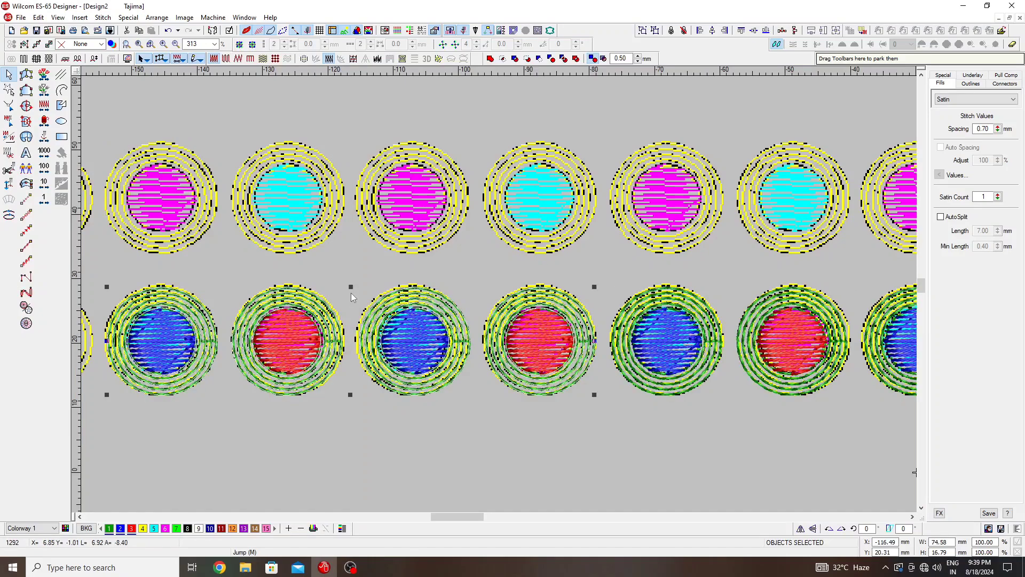
pyautogui.hotkey('shift', 'z')
pyautogui.moveTo(792, 403); pyautogui.dragTo(378, 264)
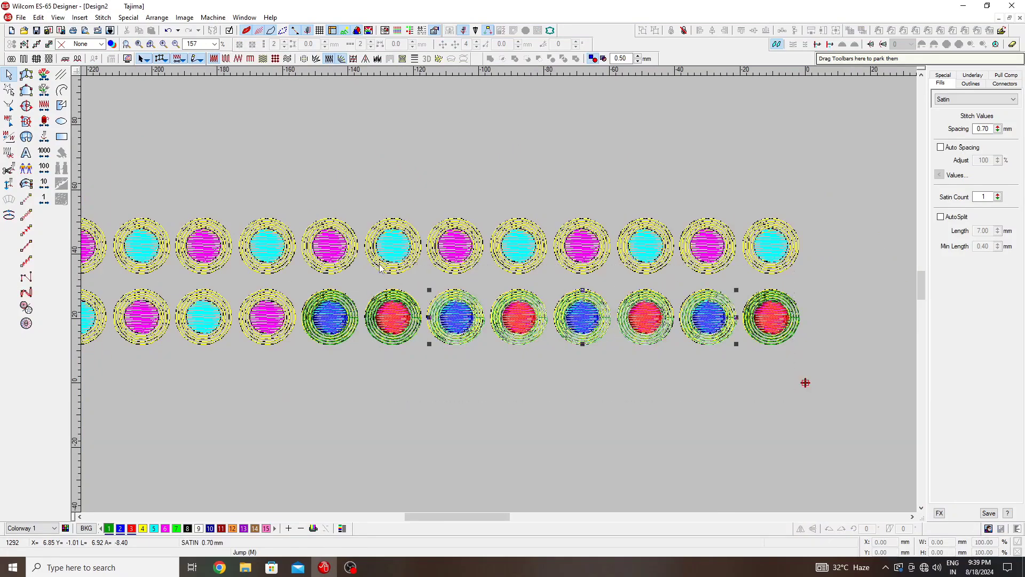
pyautogui.moveTo(841, 397); pyautogui.dragTo(194, 211)
pyautogui.moveTo(766, 317); pyautogui.dragTo(237, 307)
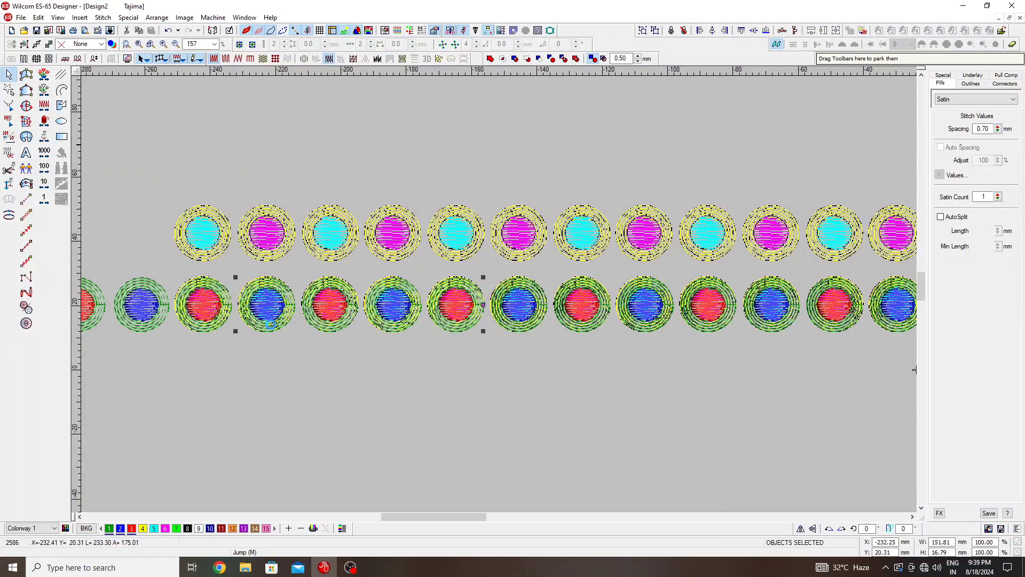
# Delete the three surplus motifs beyond the left end of the backdrop row
pyautogui.hotkey('shift', 'z')
pyautogui.moveTo(307, 360); pyautogui.dragTo(216, 236)
pyautogui.press('Delete')
pyautogui.moveTo(291, 264); pyautogui.dragTo(332, 334)
pyautogui.press('Delete')
pyautogui.click(323, 309)
pyautogui.press('Delete')
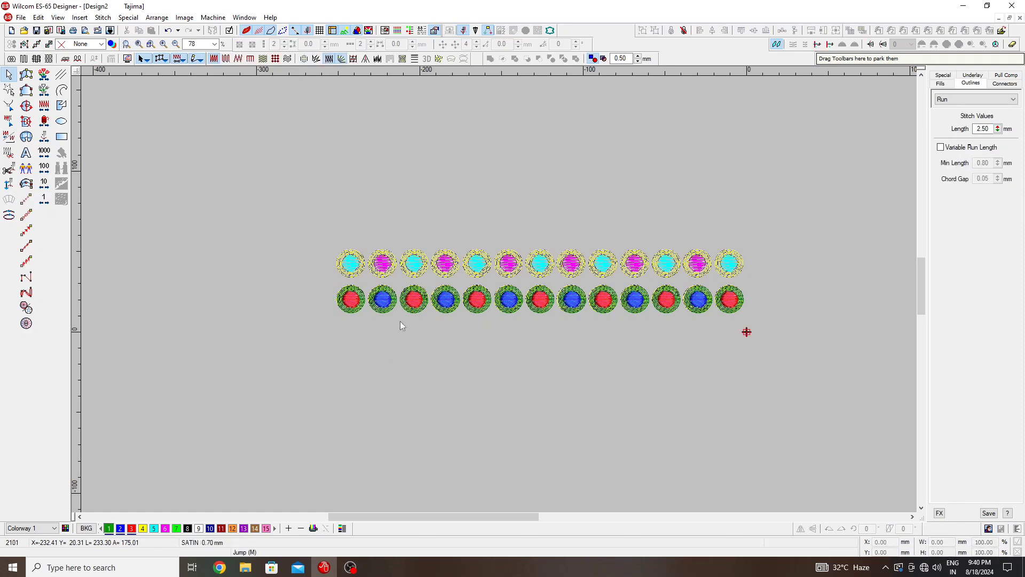
# Show design repeats with 3 horizontal repeats at a distance of 250 mm and a colour offset of 1
pyautogui.hotkey('ctrl', 'r')
pyautogui.press('Tab')
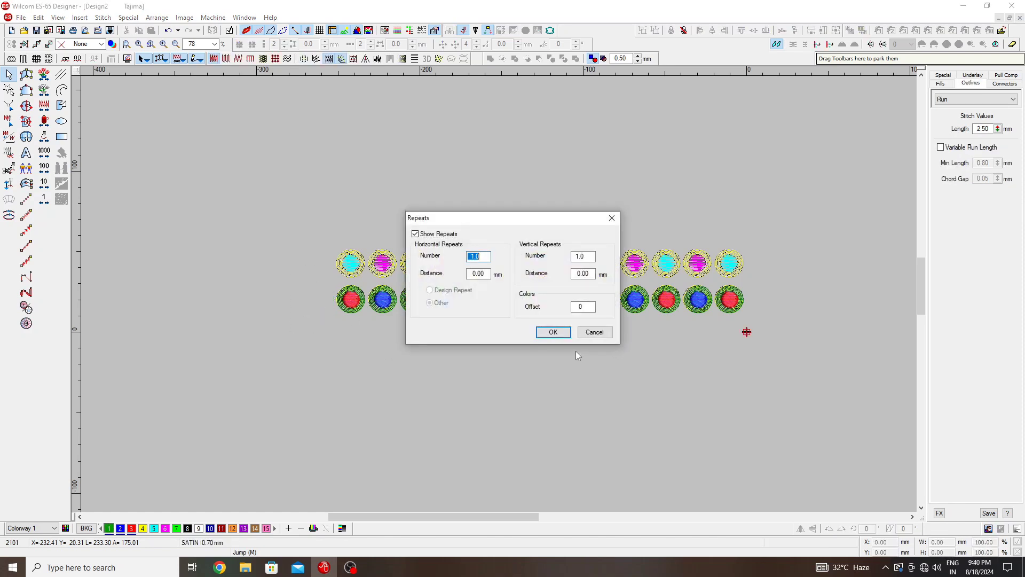
pyautogui.write('3')
pyautogui.press('Tab')
pyautogui.write('250')
pyautogui.press('Tab')
pyautogui.press('Tab')
pyautogui.press('Tab')
pyautogui.write('1')
pyautogui.press('Return')
pyautogui.press('z')
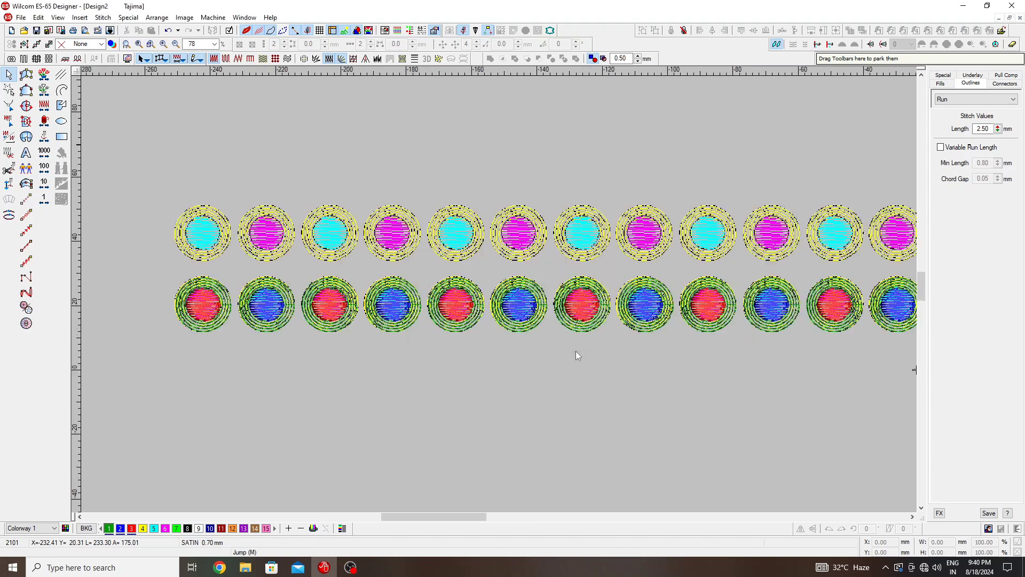
pyautogui.hotkey('ctrl', 'r')
pyautogui.press('Return')
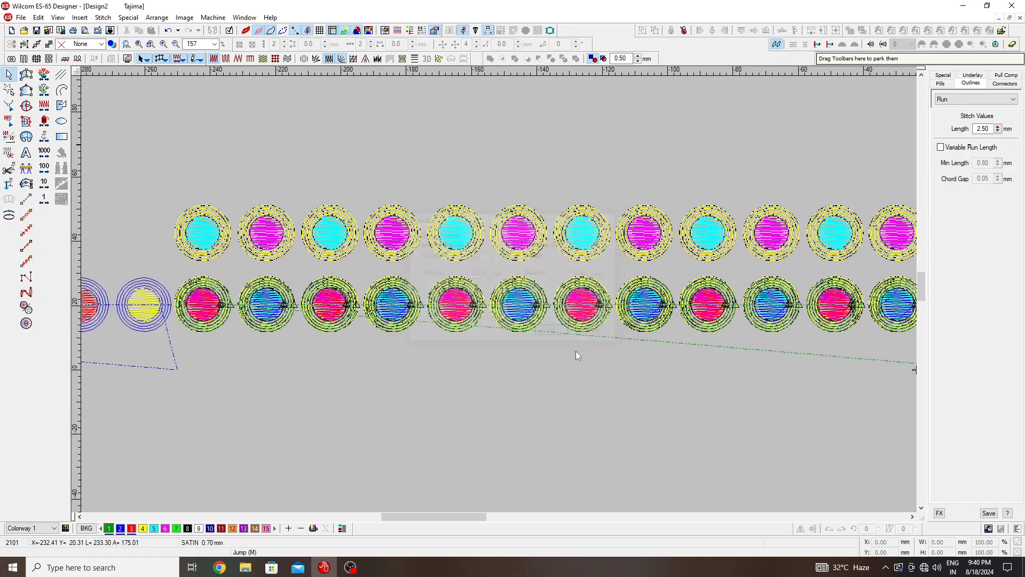
# Duplicate the row's leftmost motif onto the neighbouring repeat preview and nudge the copy right to about X -260.36 mm
pyautogui.click(79, 516)
pyautogui.click(79, 515)
pyautogui.press('z')
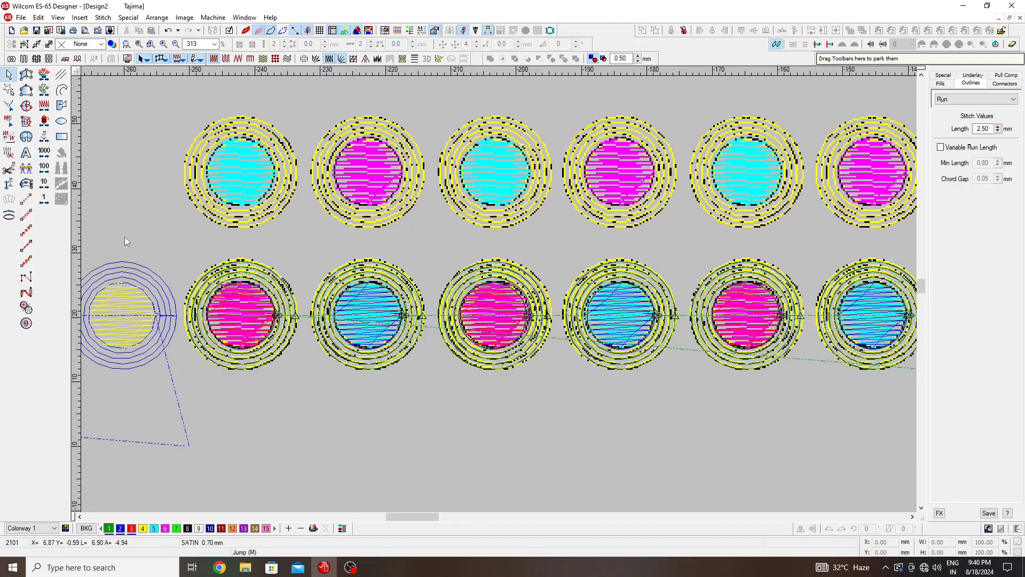
pyautogui.moveTo(125, 242); pyautogui.dragTo(309, 428)
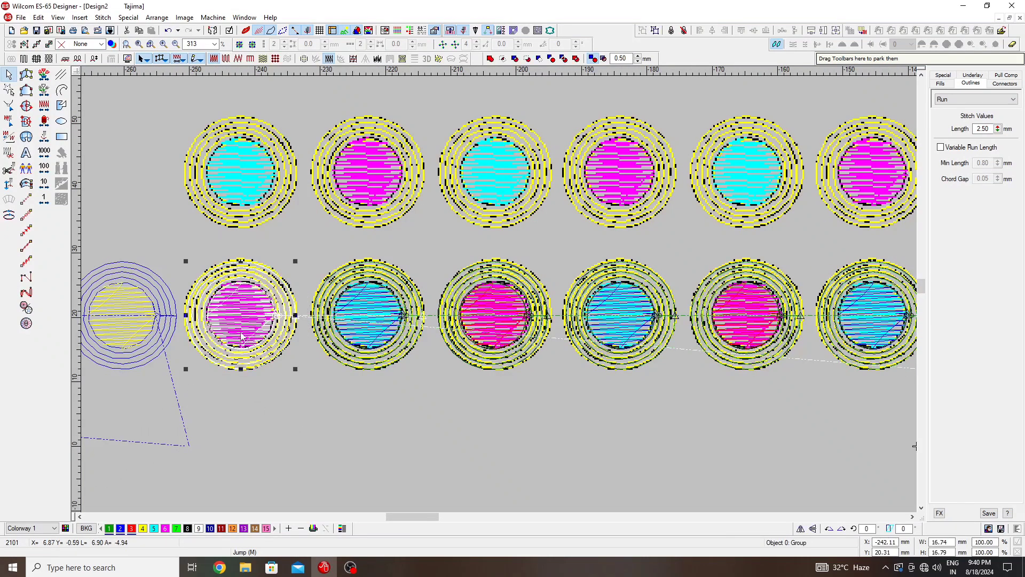
pyautogui.moveTo(241, 336); pyautogui.dragTo(313, 301)
pyautogui.press('z')
pyautogui.press('Right')
pyautogui.press('Right')
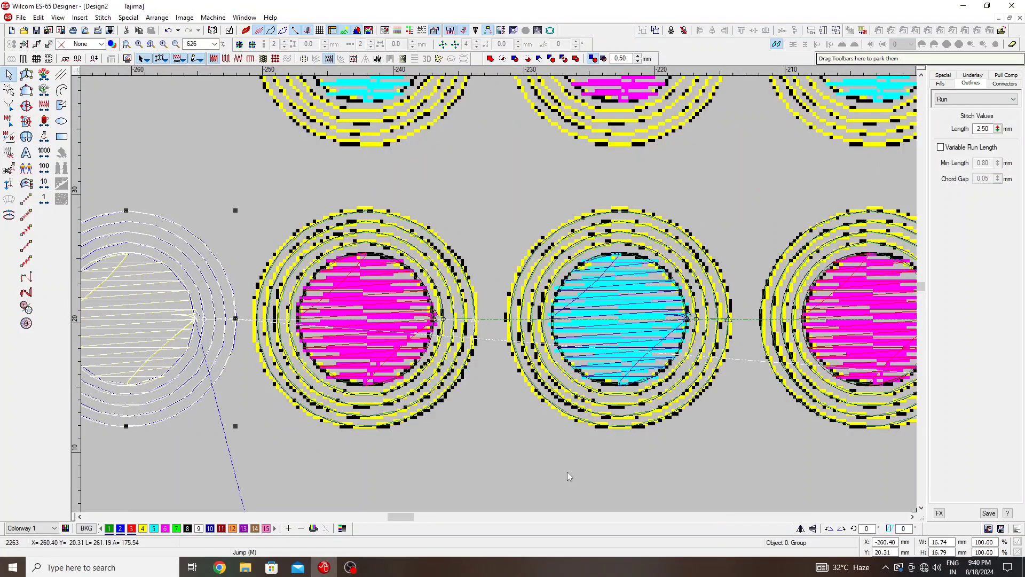
pyautogui.press('Right')
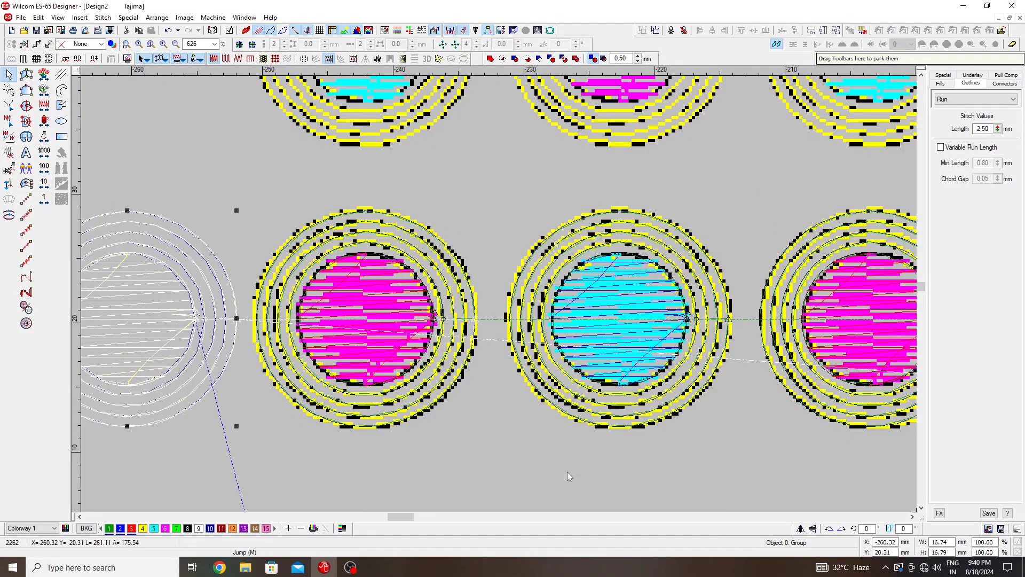
pyautogui.hotkey('shift', 'z')
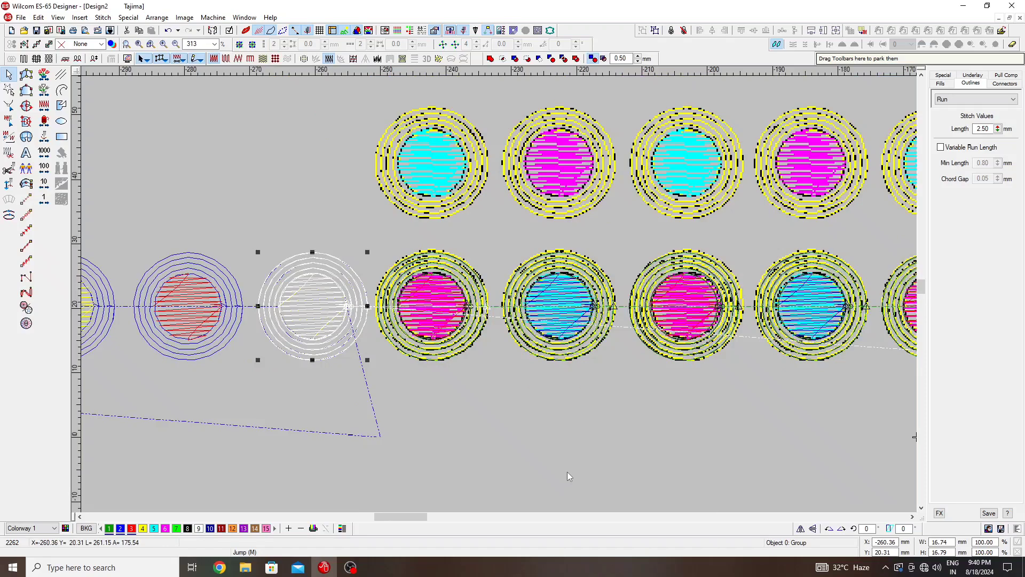
# Try to space all the selected motifs evenly along the row, and undo the spacing
pyautogui.press('Escape')
pyautogui.hotkey('shift', 'z')
pyautogui.moveTo(317, 245); pyautogui.dragTo(758, 325)
pyautogui.hotkey('shift', 'z')
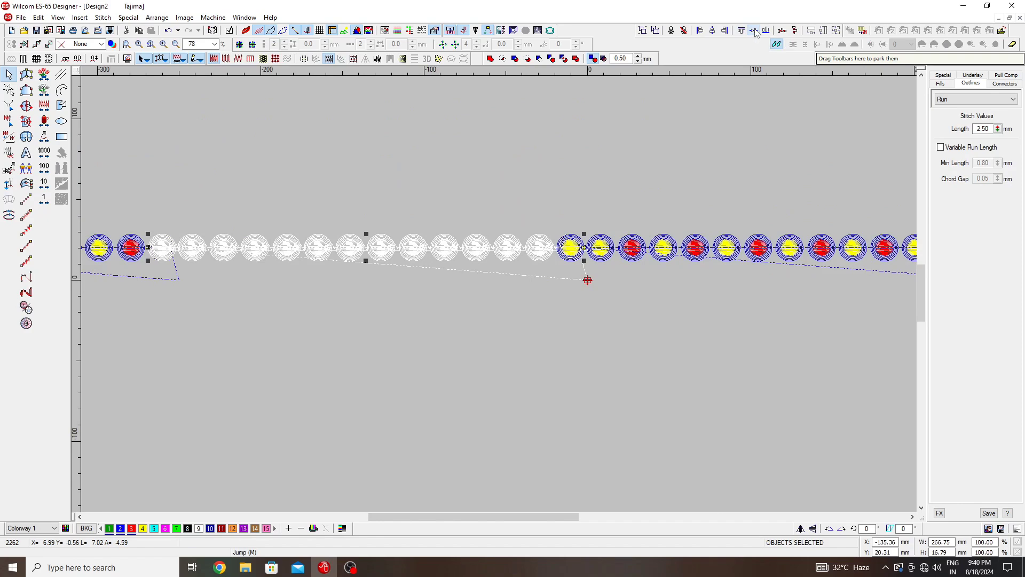
pyautogui.click(785, 31)
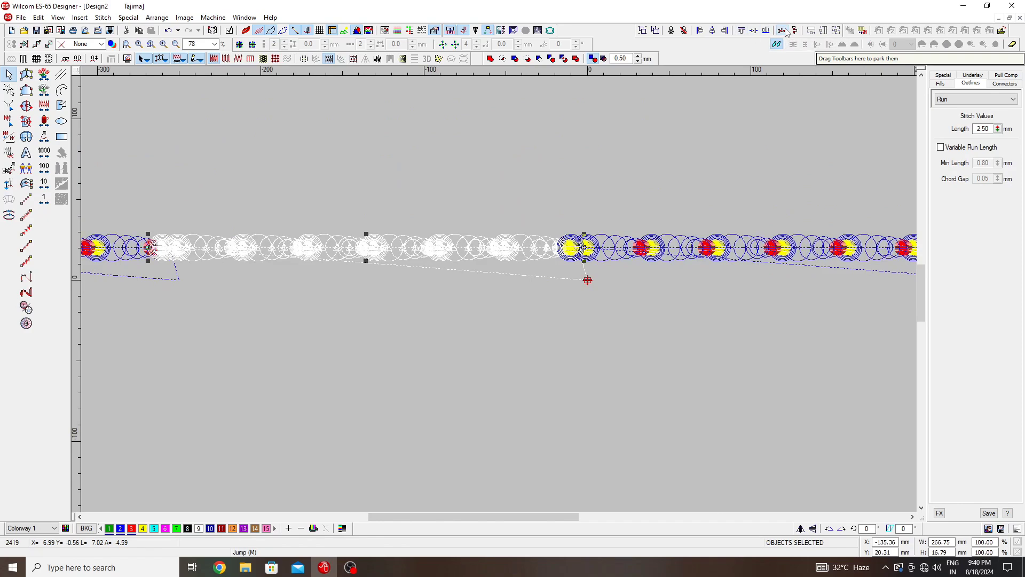
pyautogui.hotkey('ctrl', 'z')
pyautogui.press('Escape')
# Check whether the motifs at the row's right end are grouped by selecting a ring and a whole motif
pyautogui.press('z')
pyautogui.press('z')
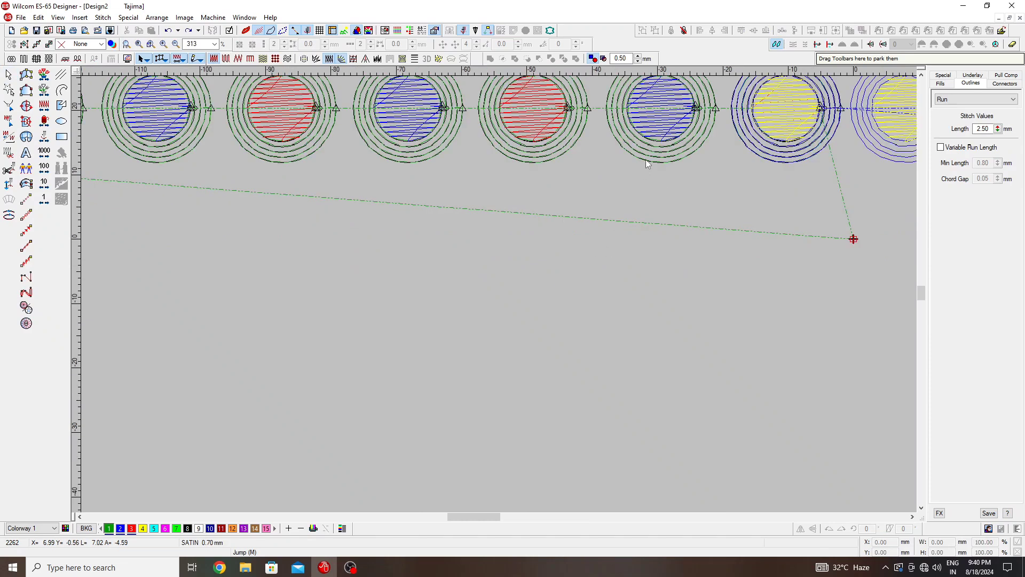
pyautogui.click(652, 129)
pyautogui.click(662, 146)
pyautogui.hotkey('shift', 'z')
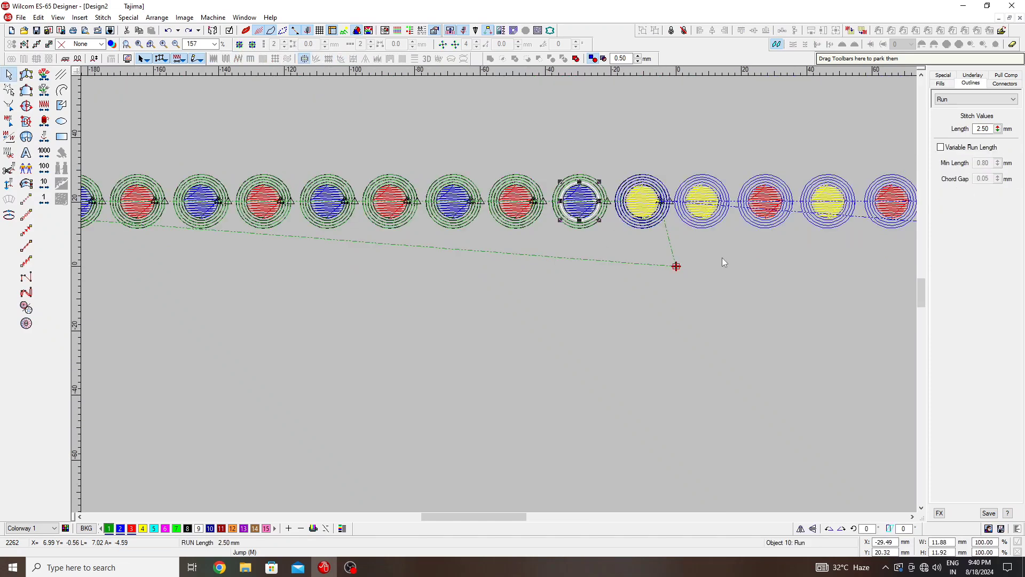
pyautogui.click(632, 194)
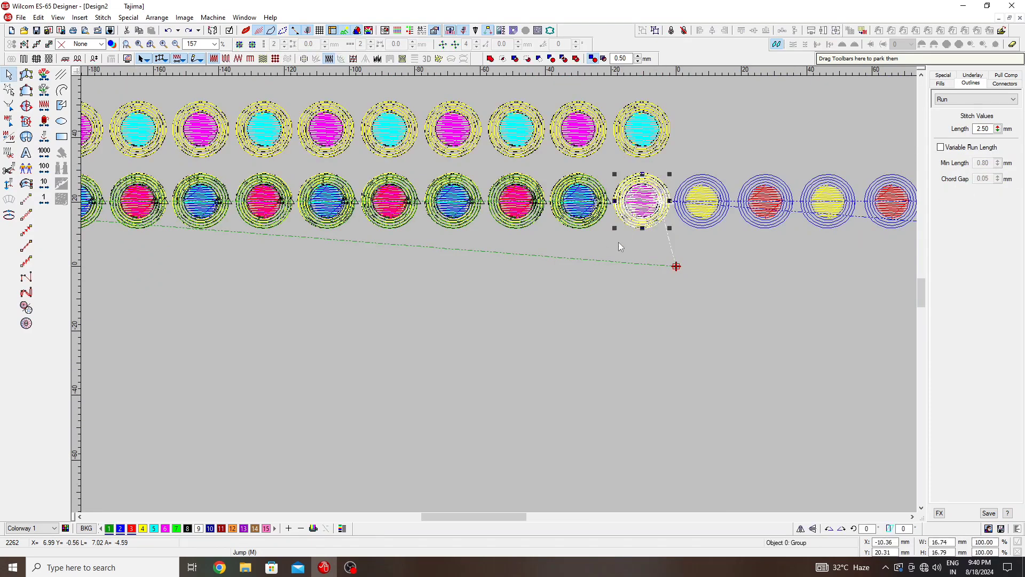
pyautogui.hotkey('ctrl', 'z')
pyautogui.click(642, 198)
pyautogui.hotkey('ctrl', 'z')
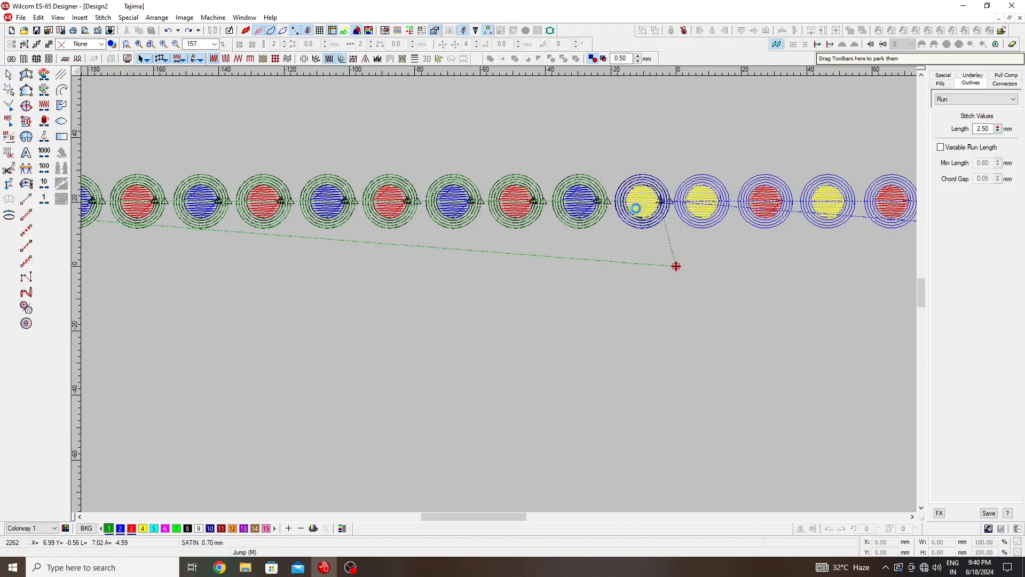
pyautogui.hotkey('ctrl', 'z')
pyautogui.hotkey('ctrl', 'z')
pyautogui.hotkey('ctrl', 'z')
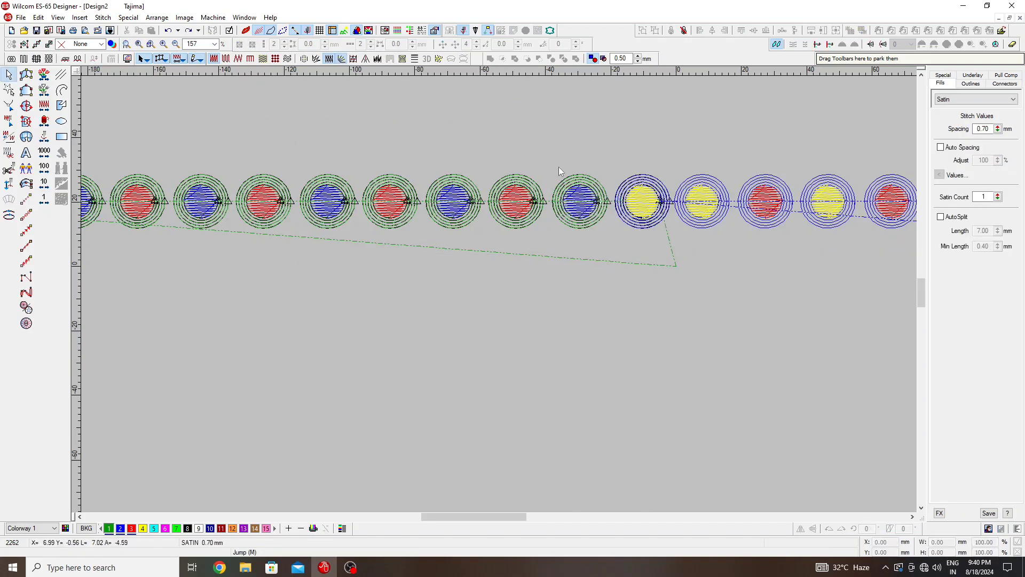
# Group the objects of the second, fourth and sixth motifs, counted from the row's right end
pyautogui.click(558, 168)
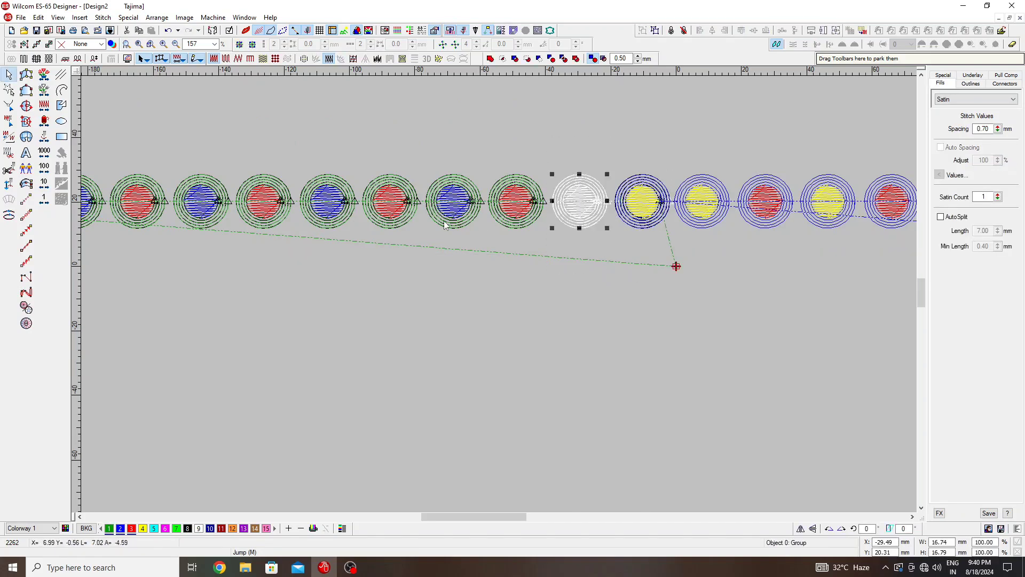
pyautogui.click(528, 210)
pyautogui.moveTo(494, 274); pyautogui.dragTo(407, 159)
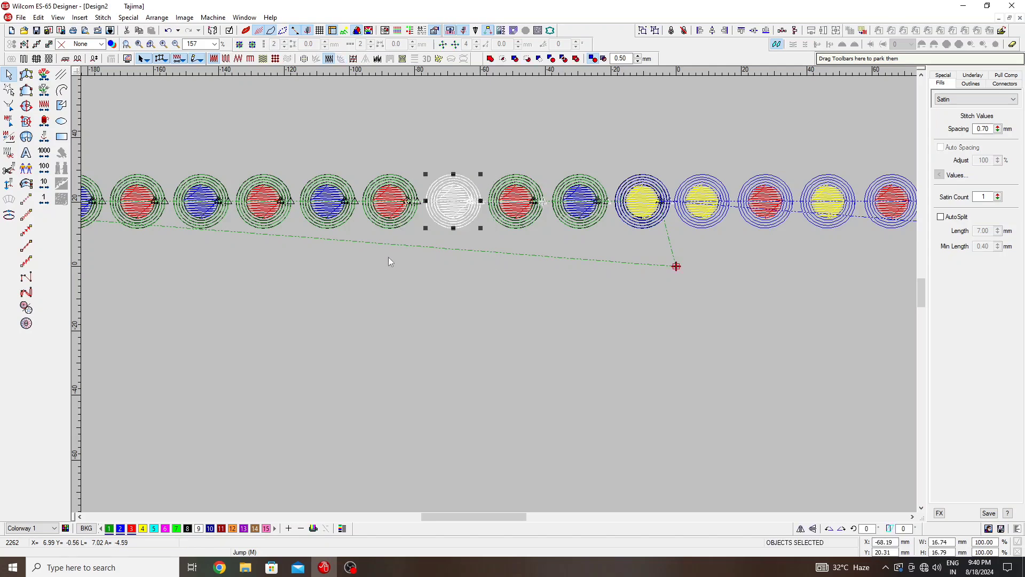
pyautogui.moveTo(371, 276); pyautogui.dragTo(281, 130)
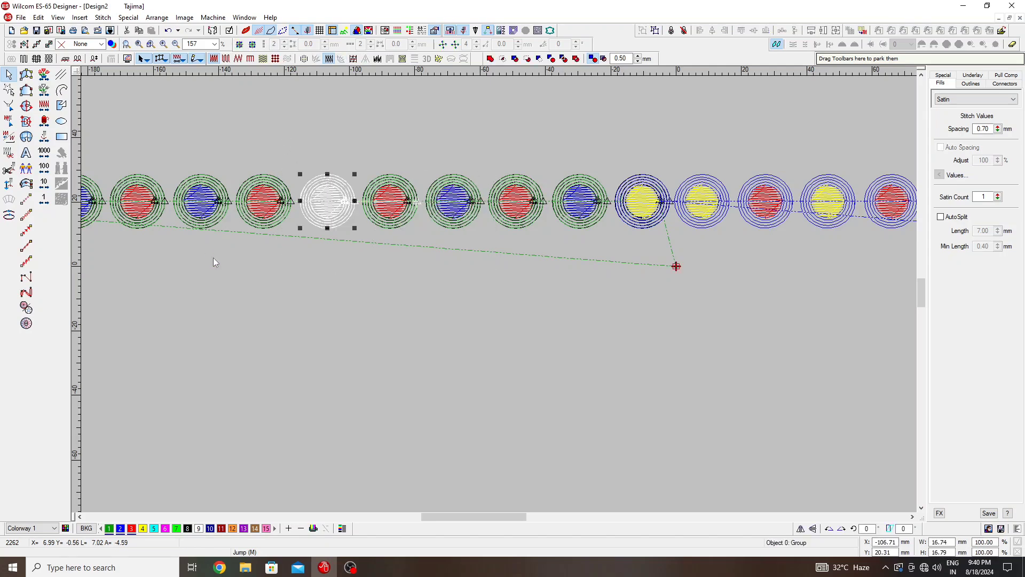
# Group the objects of the eighth motif from the row's right end and check the red motif beside it
pyautogui.moveTo(252, 277); pyautogui.dragTo(278, 184)
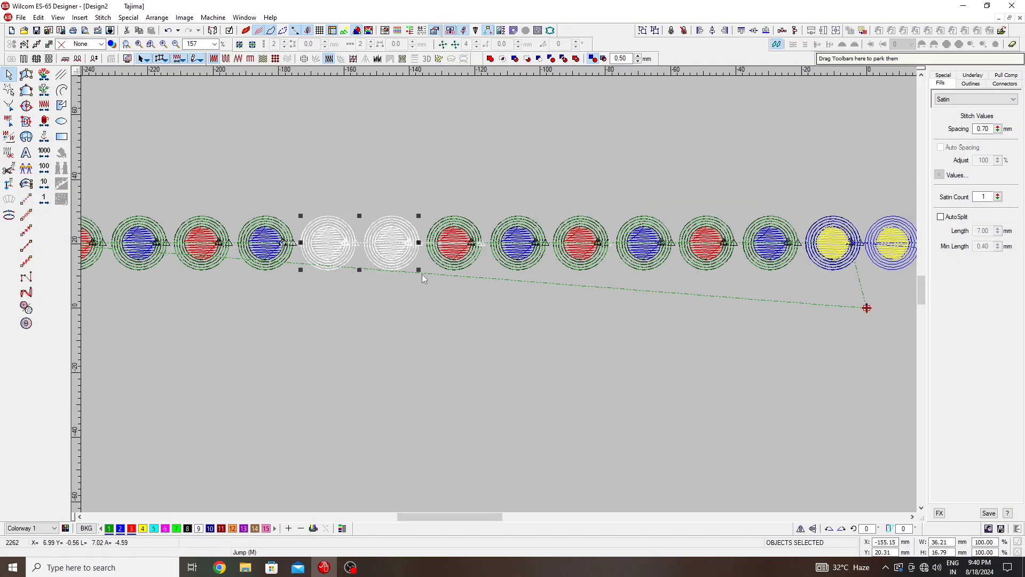
pyautogui.click(408, 265)
pyautogui.moveTo(455, 323); pyautogui.dragTo(352, 190)
pyautogui.press('Tab')
pyautogui.click(310, 251)
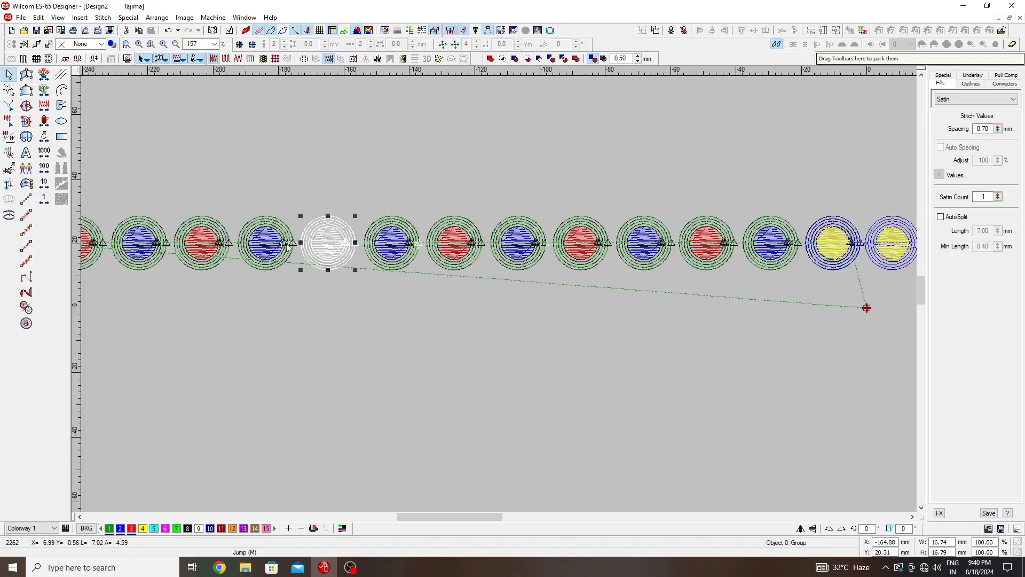
# Group the objects of the tenth, twelfth and leftmost motifs, counted from the row's right end
pyautogui.moveTo(302, 304); pyautogui.dragTo(226, 191)
pyautogui.hotkey('ctrl', 'g')
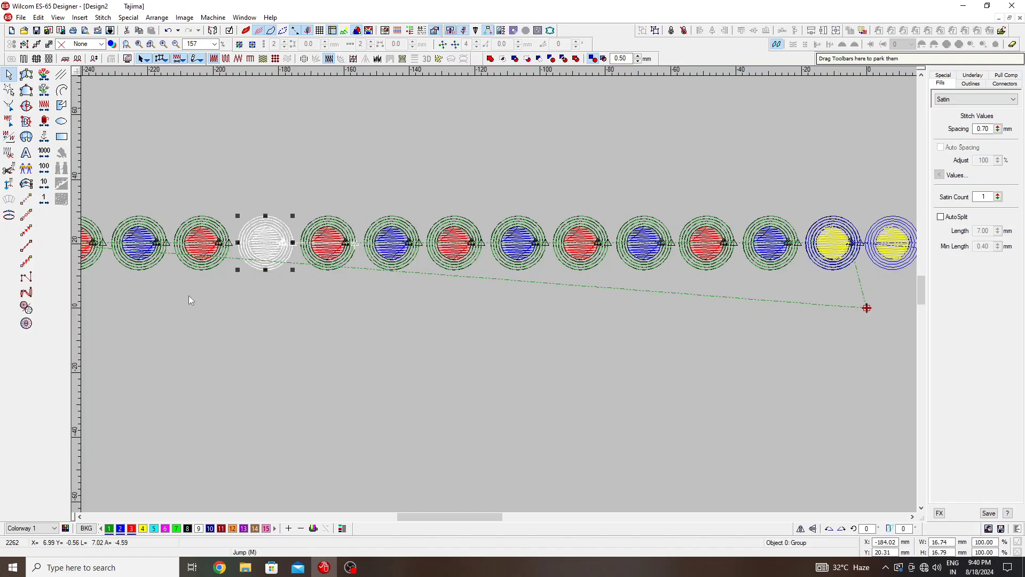
pyautogui.moveTo(174, 301); pyautogui.dragTo(299, 210)
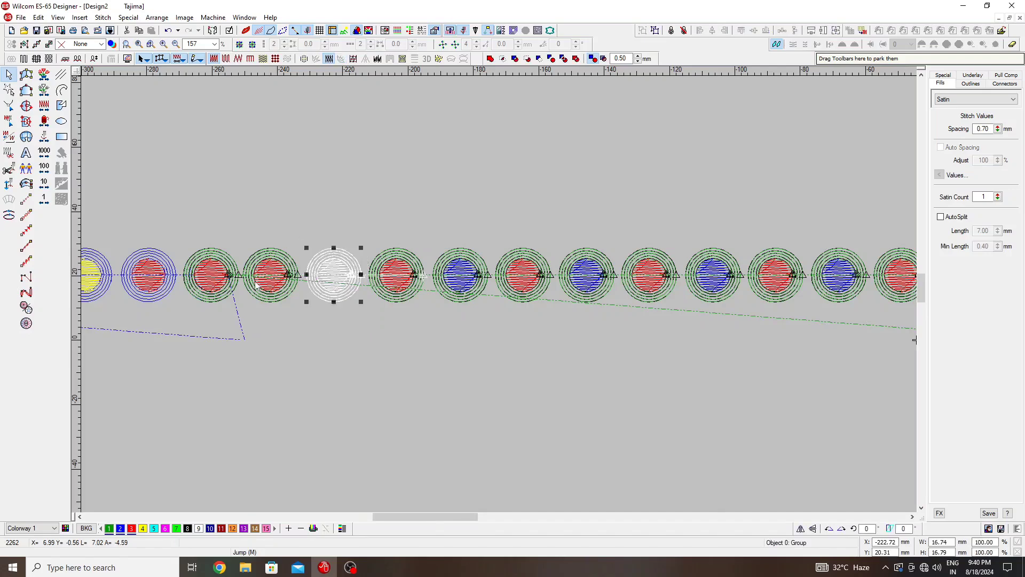
pyautogui.moveTo(249, 341); pyautogui.dragTo(186, 224)
pyautogui.moveTo(241, 348); pyautogui.dragTo(151, 191)
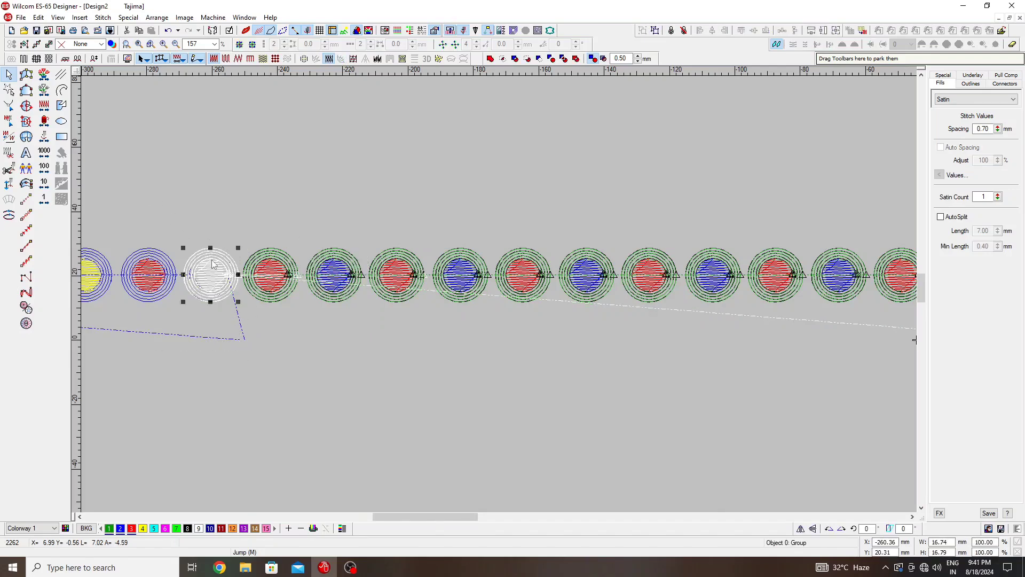
pyautogui.hotkey('ctrl', 'g')
# Test whether the three leftmost motifs are grouped by moving each one and undoing the move
pyautogui.moveTo(212, 284); pyautogui.dragTo(171, 310)
pyautogui.hotkey('ctrl', 'z')
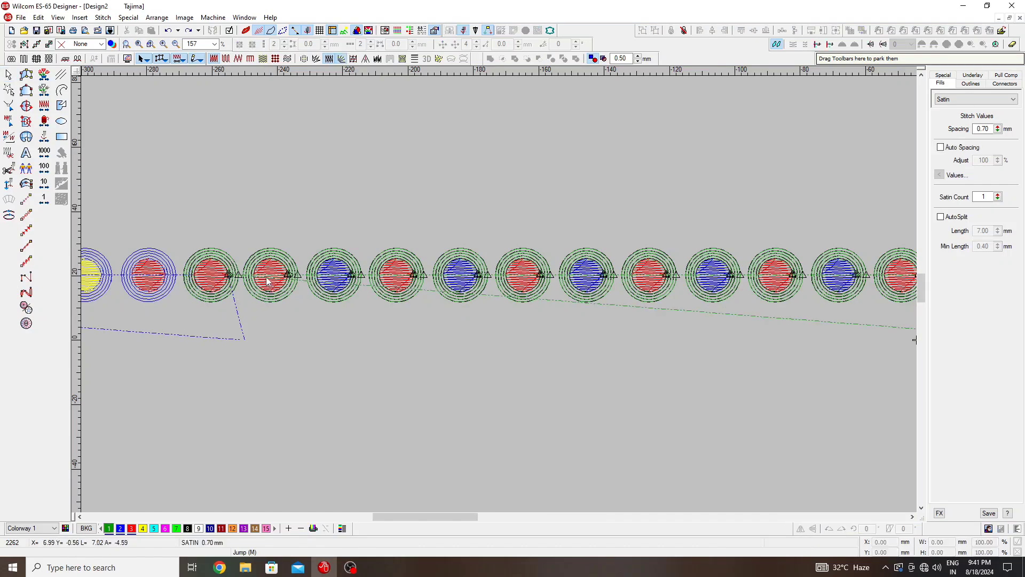
pyautogui.moveTo(267, 282); pyautogui.dragTo(263, 333)
pyautogui.hotkey('ctrl', 'z')
pyautogui.moveTo(347, 279); pyautogui.dragTo(350, 315)
pyautogui.hotkey('ctrl', 'z')
pyautogui.click(209, 287)
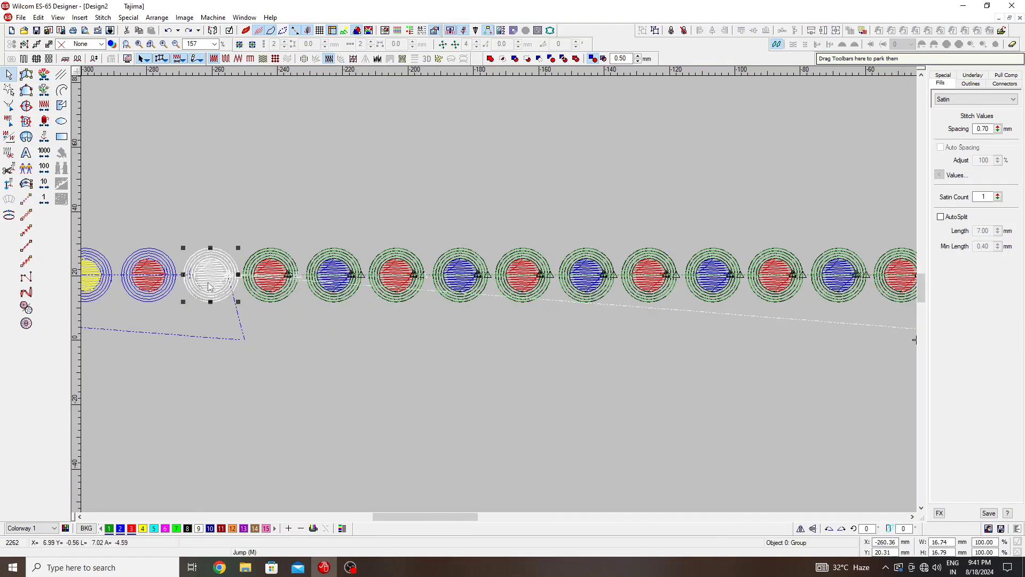
pyautogui.press('Escape')
# Align all the motifs of the row on one horizontal centre line and space them evenly across the row
pyautogui.hotkey('shift', 'z')
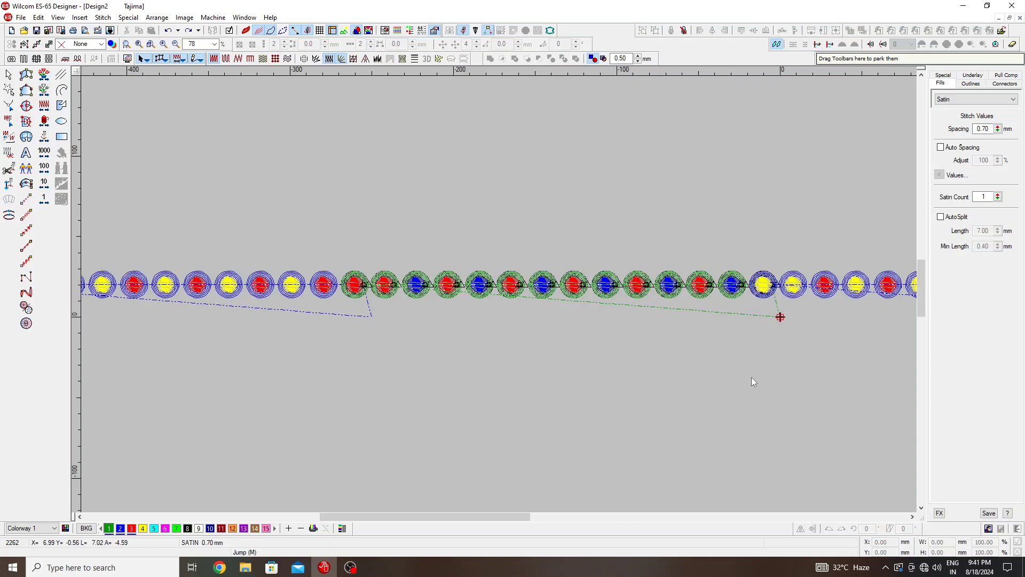
pyautogui.moveTo(296, 251); pyautogui.dragTo(781, 340)
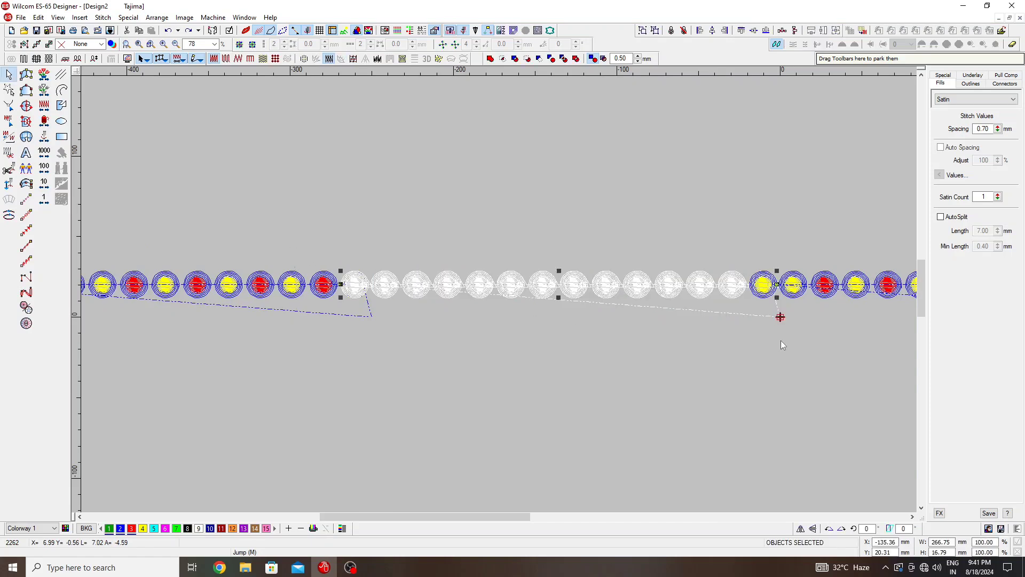
pyautogui.click(754, 33)
pyautogui.click(781, 33)
pyautogui.scroll(1, 506, 291)
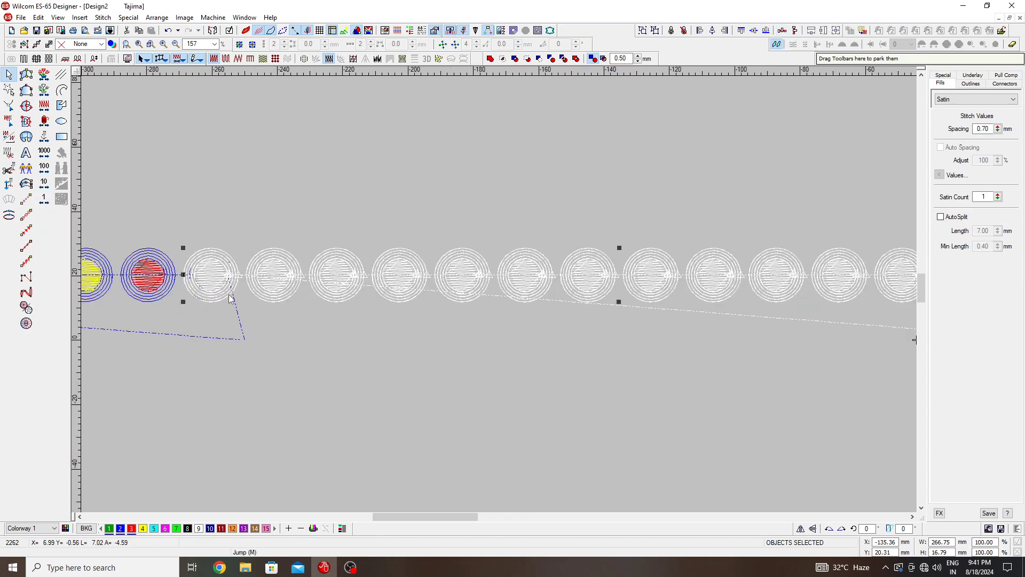
# Delete the leftmost green-ringed motif, which coincides with the neighbouring repeat
pyautogui.press('Escape')
pyautogui.click(210, 286)
pyautogui.press('Delete')
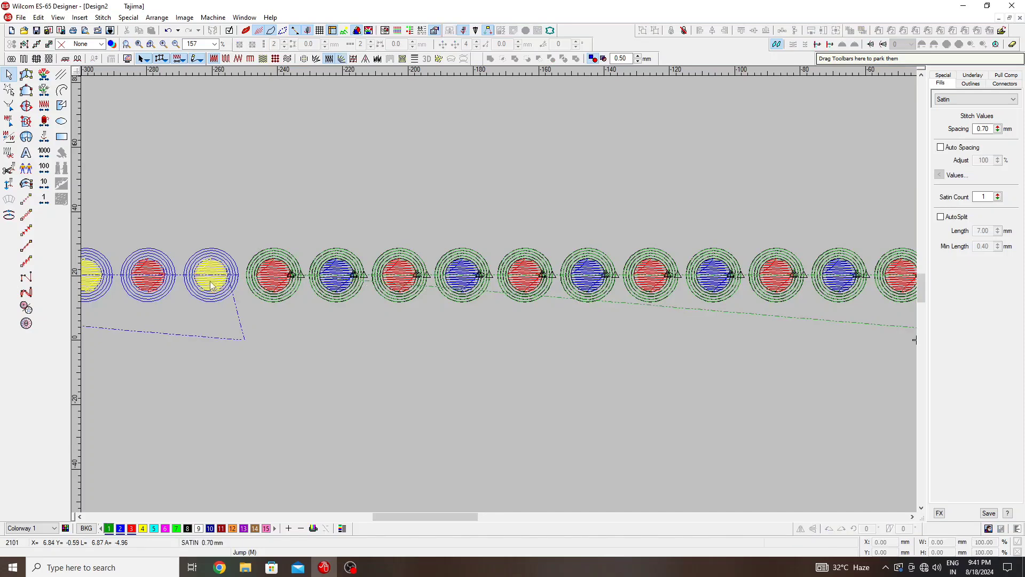
# Duplicate the whole row of motifs and move the copy up about 22 mm onto the repeat row above
pyautogui.press('0')
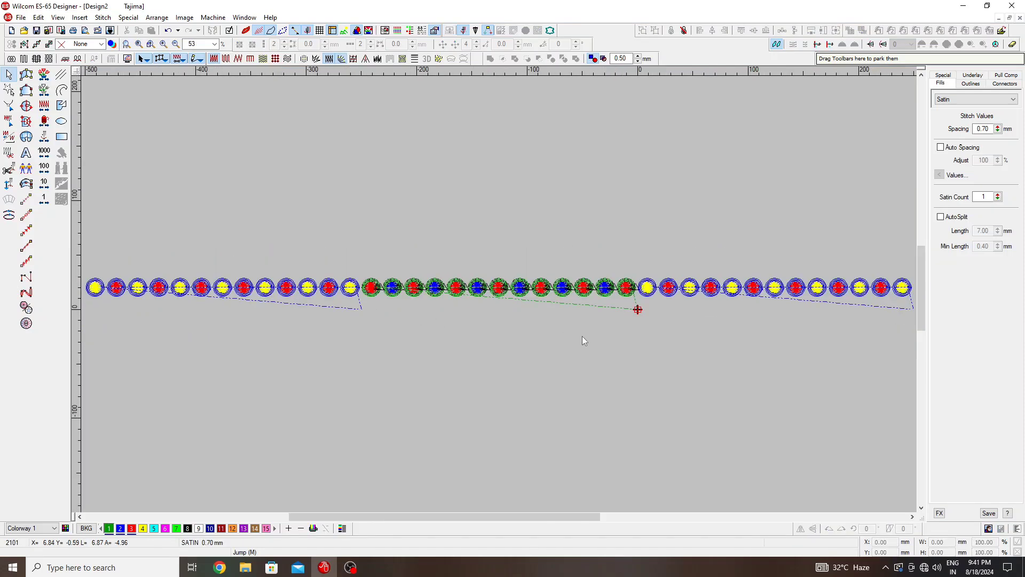
pyautogui.press('z')
pyautogui.moveTo(168, 242); pyautogui.dragTo(850, 347)
pyautogui.press('z')
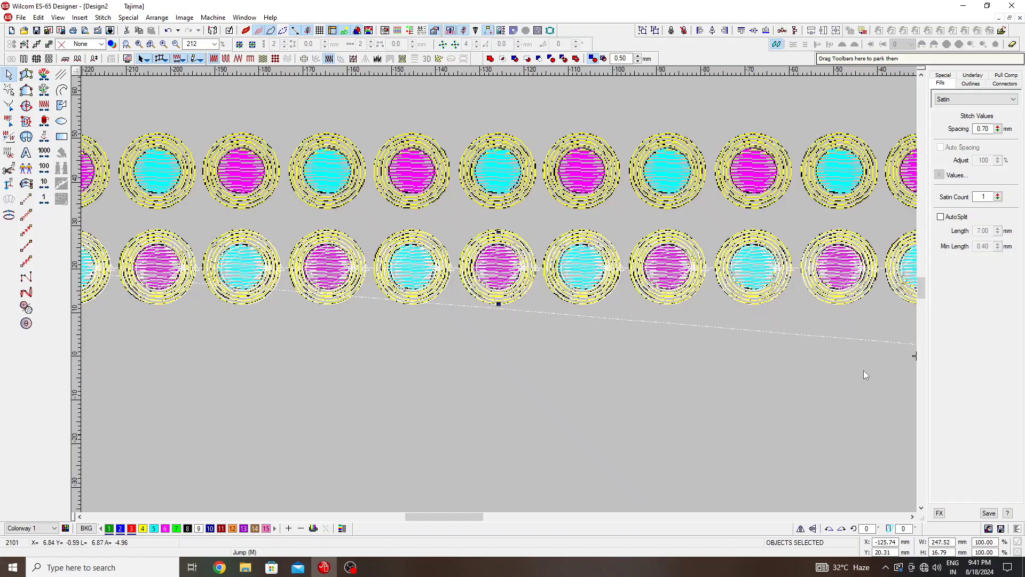
pyautogui.press('Up')
pyautogui.press('Up')
pyautogui.press('Up')
pyautogui.press('Up')
pyautogui.press('Up')
pyautogui.press('Up')
pyautogui.press('Up')
pyautogui.press('Up')
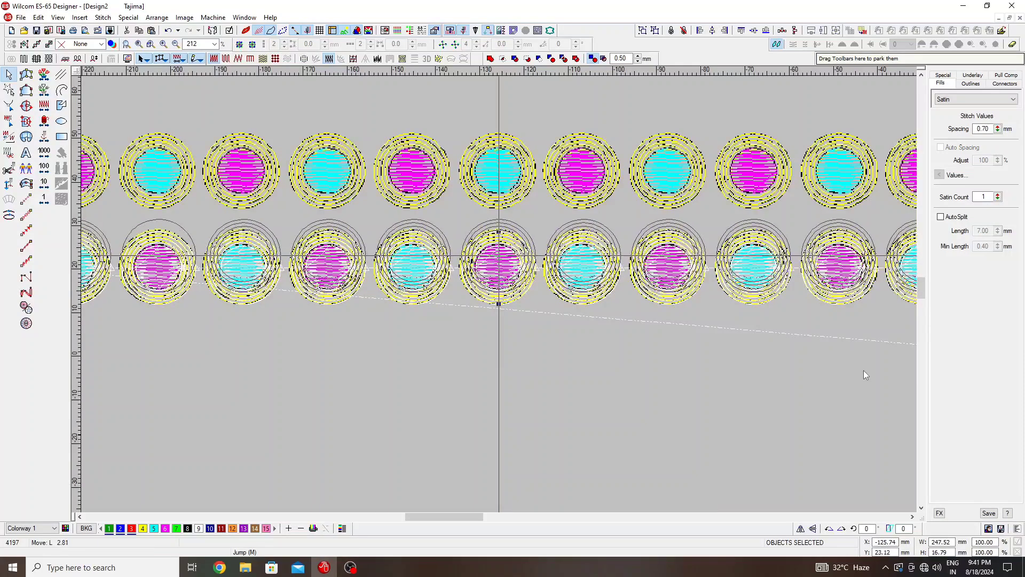
pyautogui.press('Up')
pyautogui.press('Up')
pyautogui.press('Up')
pyautogui.press('Up')
pyautogui.press('Up')
pyautogui.press('Up')
pyautogui.press('Up')
pyautogui.press('Up')
pyautogui.press('Up')
pyautogui.press('Up')
pyautogui.press('Up')
pyautogui.press('Up')
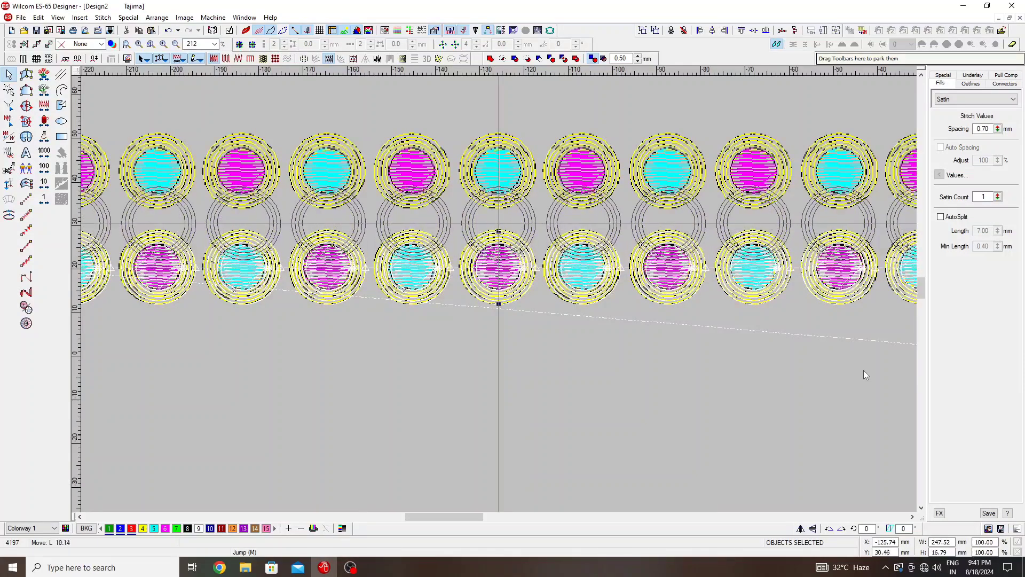
pyautogui.press('Up')
pyautogui.press('Up')
pyautogui.press('Up')
pyautogui.press('Up')
pyautogui.press('Up')
pyautogui.press('Up')
pyautogui.press('Up')
pyautogui.press('Up')
pyautogui.press('Up')
pyautogui.press('Up')
pyautogui.press('Up')
pyautogui.press('Up')
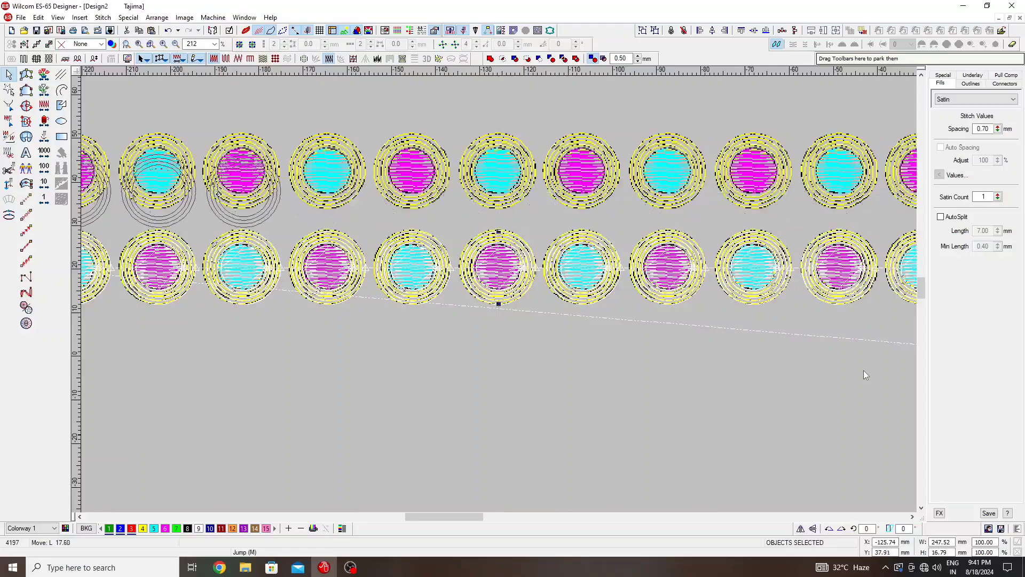
pyautogui.press('Up')
pyautogui.press('Up')
pyautogui.press('Up')
pyautogui.press('Up')
pyautogui.scroll(2, 863, 370)
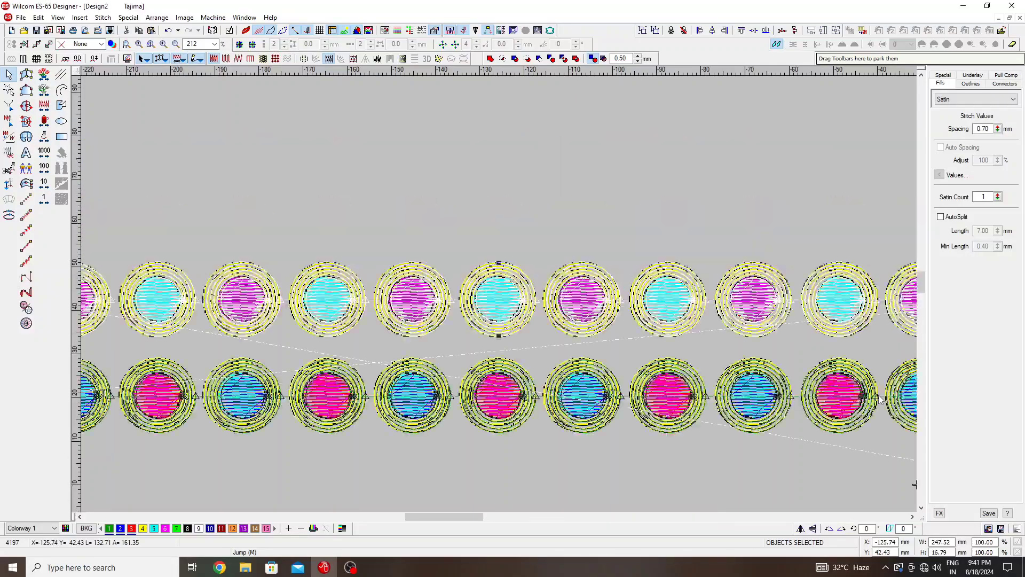
# Fine-tune the copied row's vertical position to Y 42.52 mm over the repeat and deselect it
pyautogui.press('z')
pyautogui.press('z')
pyautogui.press('Up')
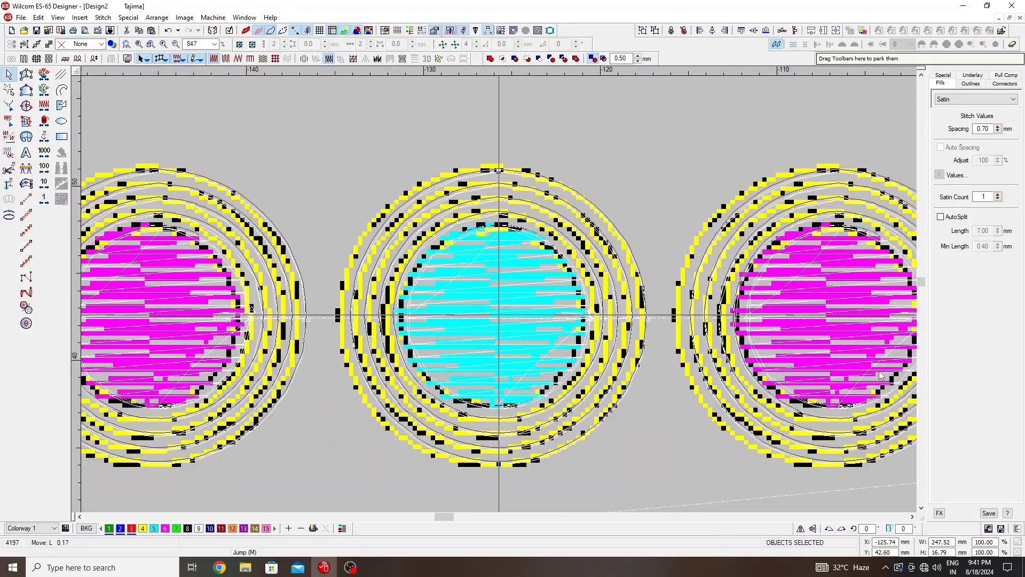
pyautogui.press('Down')
pyautogui.press('Down')
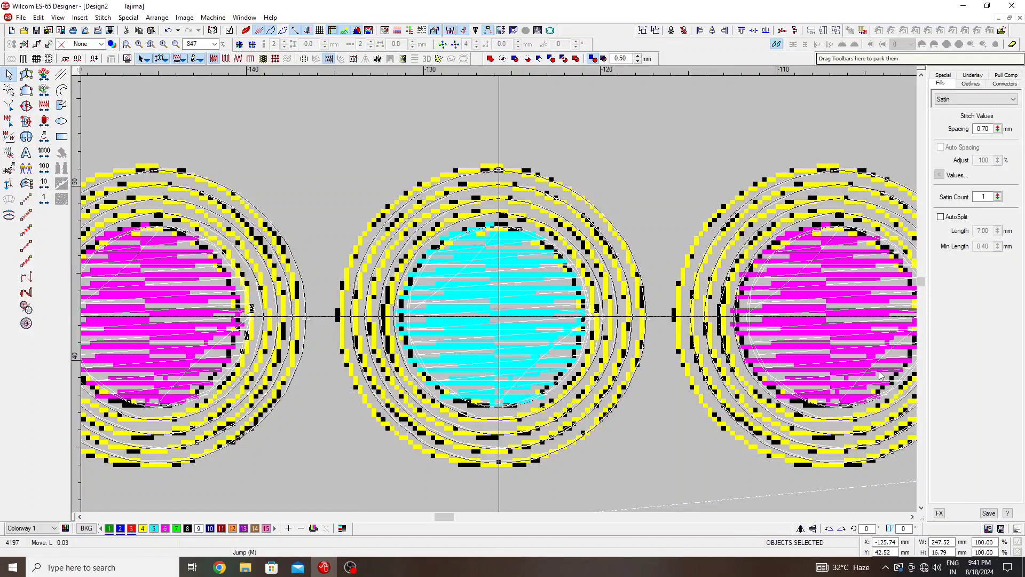
pyautogui.hotkey('shift', 'z')
pyautogui.hotkey('shift', 'z')
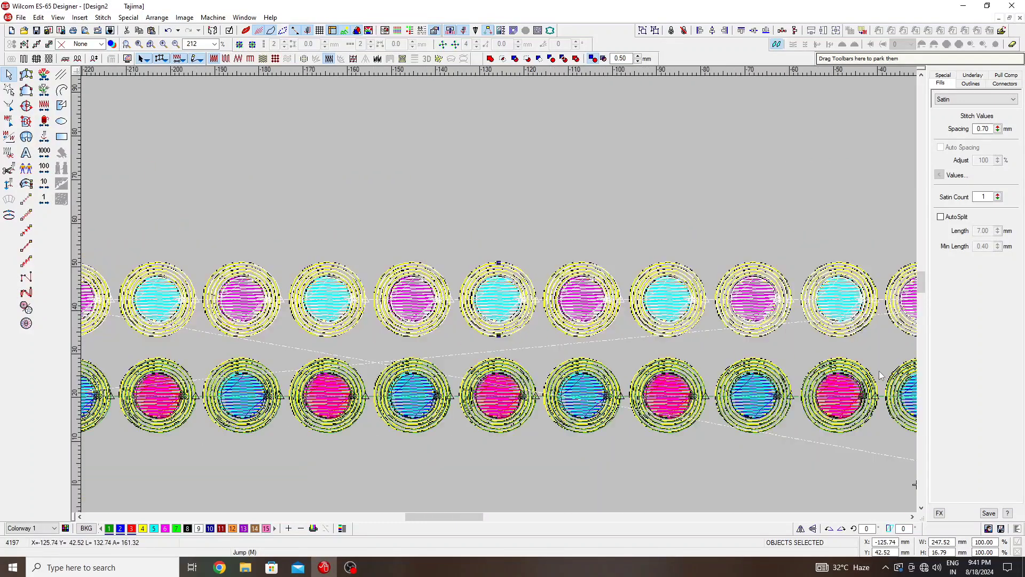
pyautogui.press('Escape')
pyautogui.hotkey('shift', 'z')
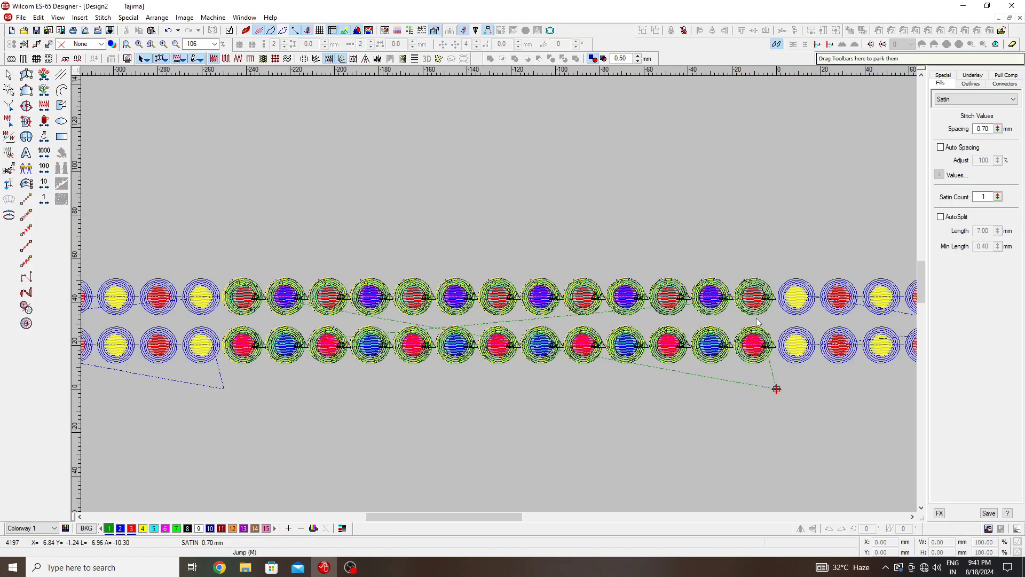
# Switch to the realistic stitch view and hide the design repeats
pyautogui.press('t')
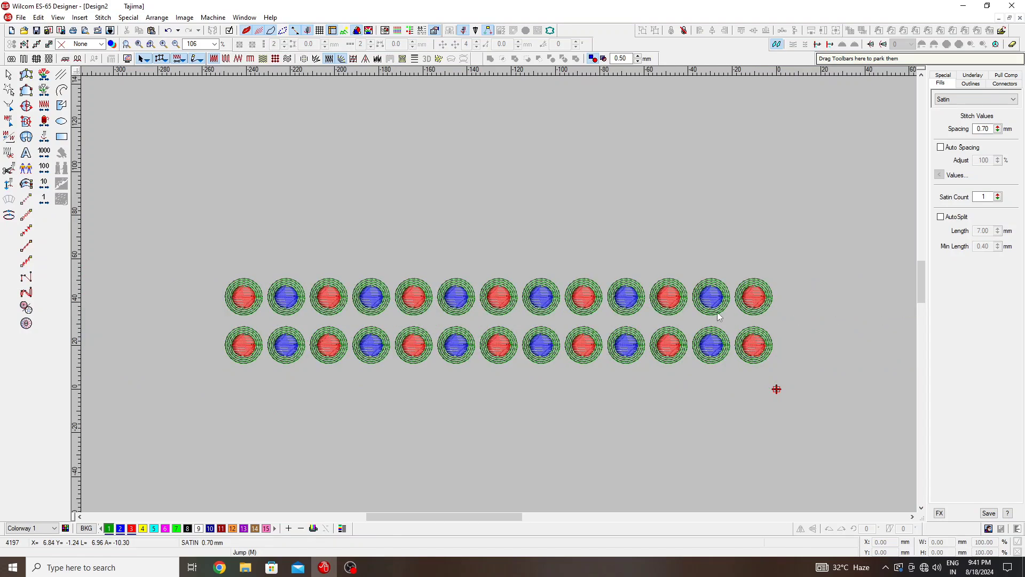
pyautogui.hotkey('shift', 'r')
pyautogui.press('Return')
# Ungroup each of the thirteen motifs in the upper row, working from its right end to its left end
pyautogui.click(759, 296)
pyautogui.press('Escape')
pyautogui.click(761, 302)
pyautogui.click(713, 302)
pyautogui.click(669, 302)
pyautogui.click(625, 302)
pyautogui.click(584, 302)
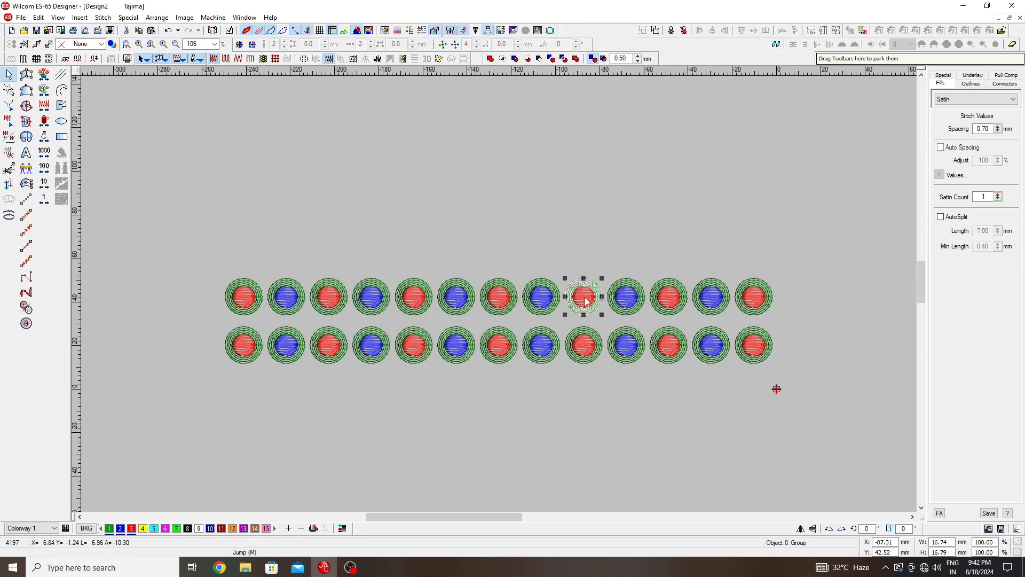
pyautogui.click(541, 302)
pyautogui.click(499, 302)
pyautogui.click(441, 304)
pyautogui.click(420, 303)
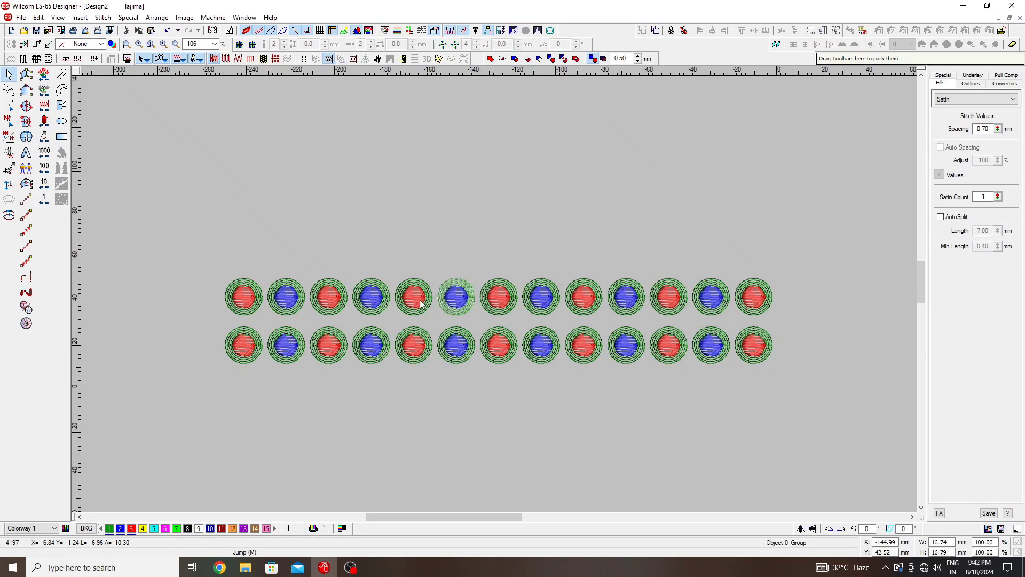
pyautogui.click(368, 298)
pyautogui.click(338, 299)
pyautogui.click(285, 300)
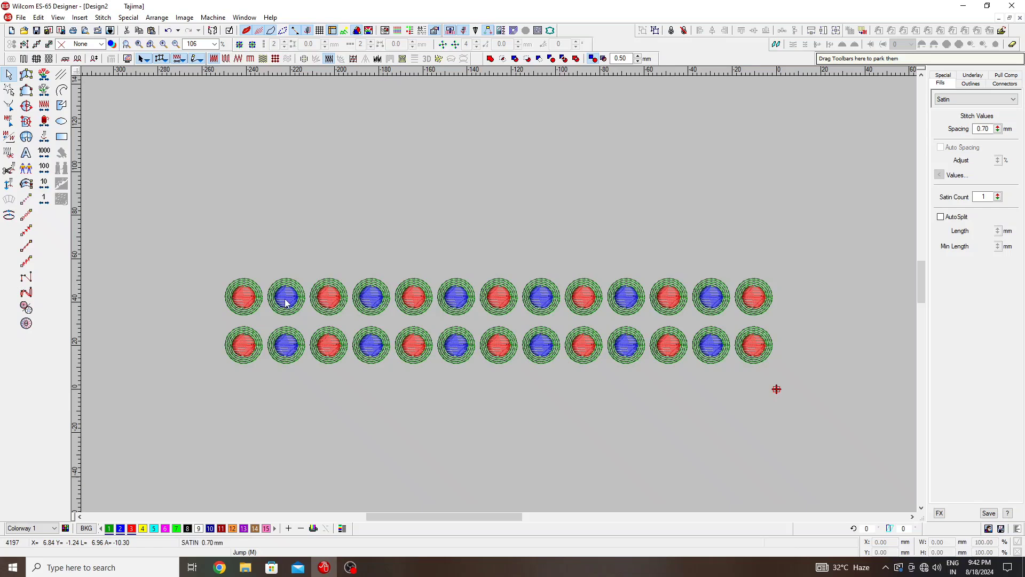
pyautogui.click(247, 300)
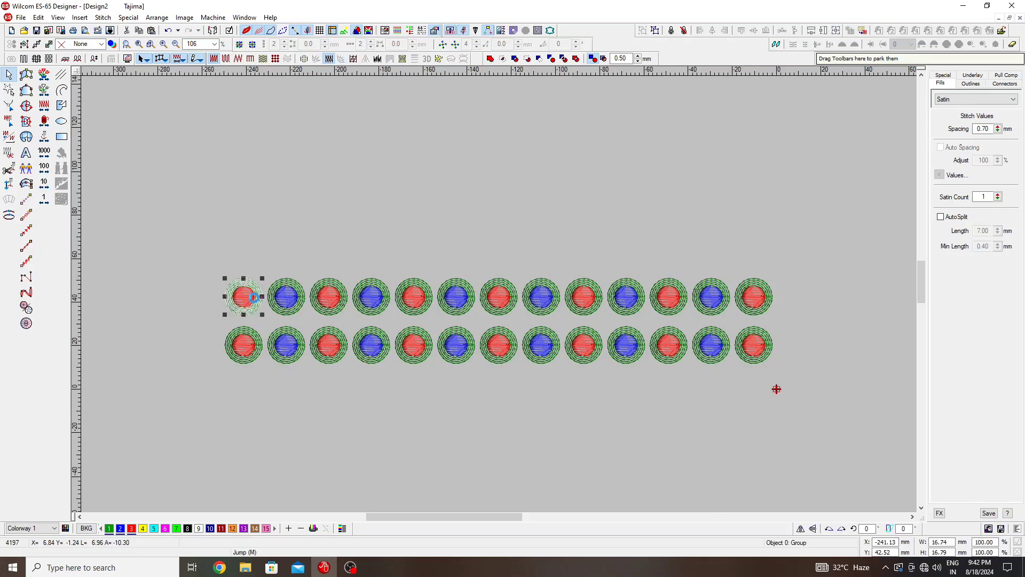
pyautogui.keyDown('shift'); pyautogui.click(328, 302); pyautogui.keyUp('shift')
pyautogui.keyDown('shift'); pyautogui.click(413, 302); pyautogui.keyUp('shift')
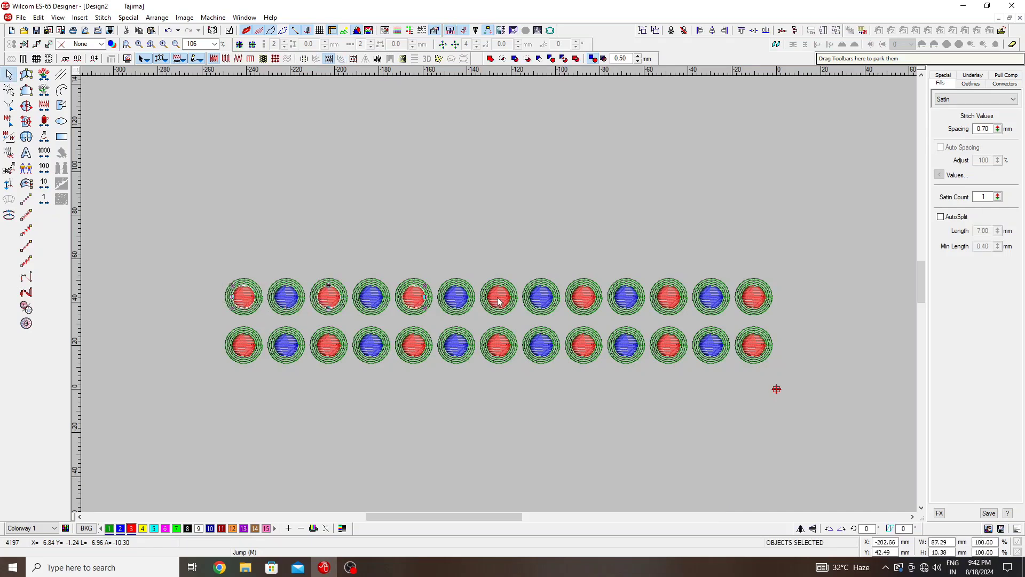
pyautogui.keyDown('ctrl'); pyautogui.click(530, 297); pyautogui.keyUp('ctrl')
pyautogui.press('Escape')
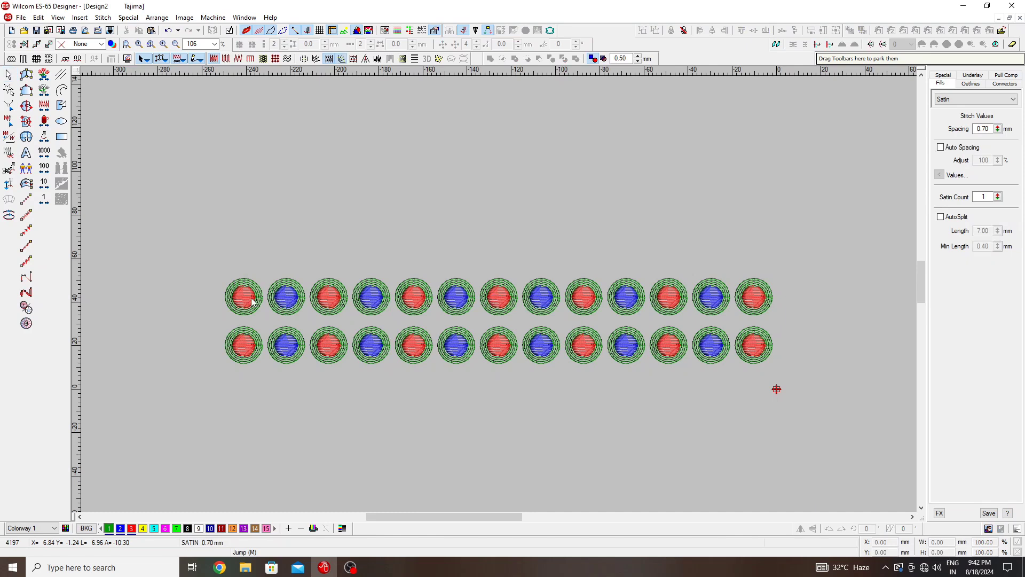
# Recolour the seven red discs of the upper row with blue thread colour 2
pyautogui.click(243, 297)
pyautogui.keyDown('shift'); pyautogui.click(328, 298); pyautogui.keyUp('shift')
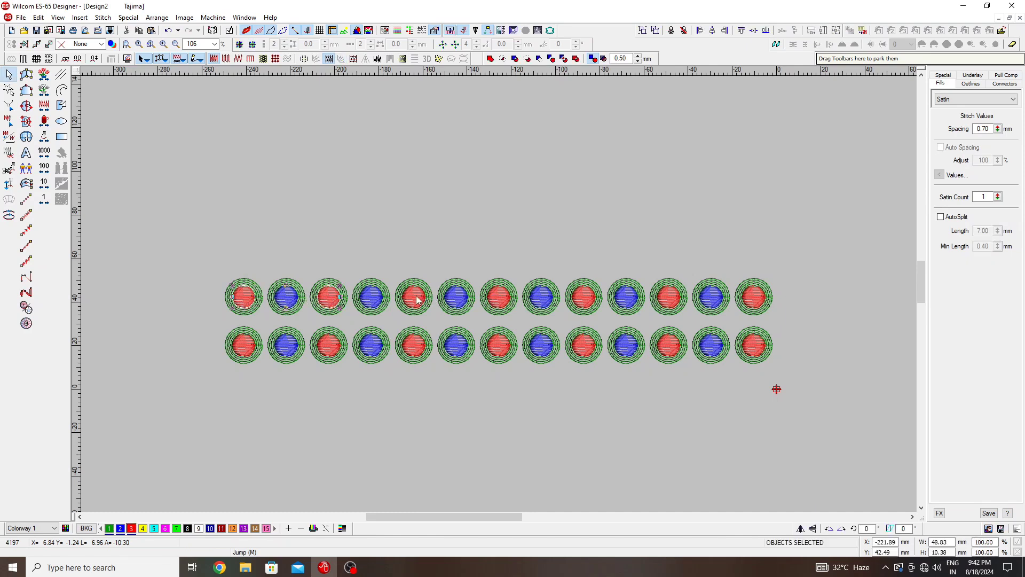
pyautogui.keyDown('shift'); pyautogui.click(417, 300); pyautogui.keyUp('shift')
pyautogui.keyDown('shift'); pyautogui.click(496, 301); pyautogui.keyUp('shift')
pyautogui.keyDown('shift'); pyautogui.click(583, 298); pyautogui.keyUp('shift')
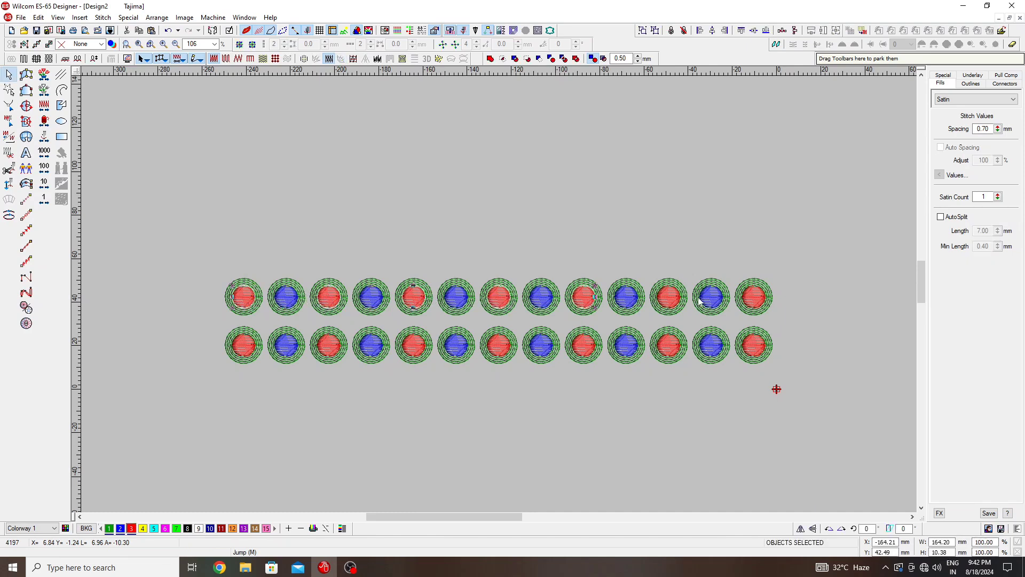
pyautogui.keyDown('shift'); pyautogui.click(669, 300); pyautogui.keyUp('shift')
pyautogui.keyDown('shift'); pyautogui.click(756, 298); pyautogui.keyUp('shift')
pyautogui.click(120, 528)
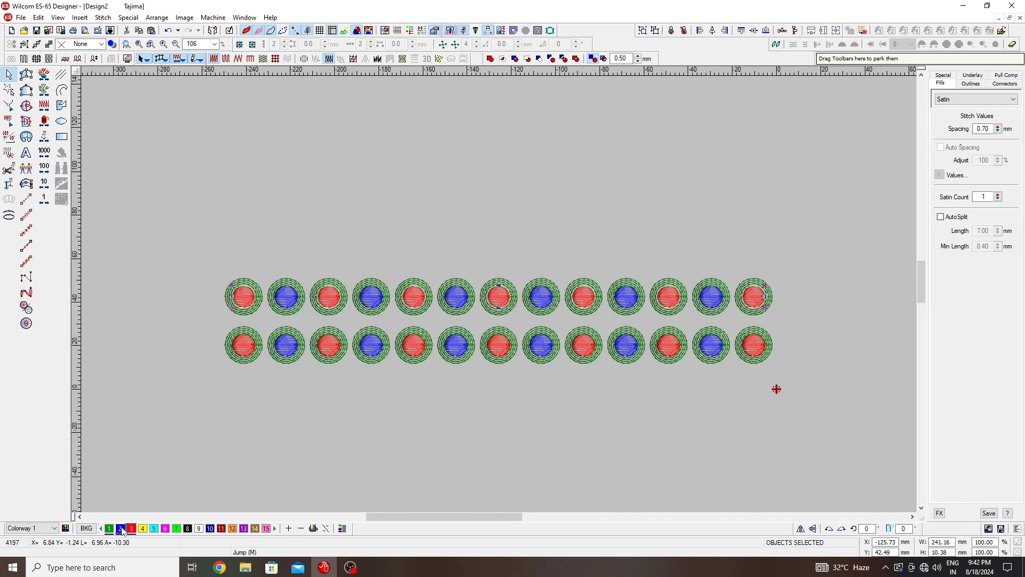
pyautogui.press('Escape')
# Recolour the second, fourth, sixth, eighth, tenth and twelfth discs of the upper row with red thread colour 3
pyautogui.click(287, 305)
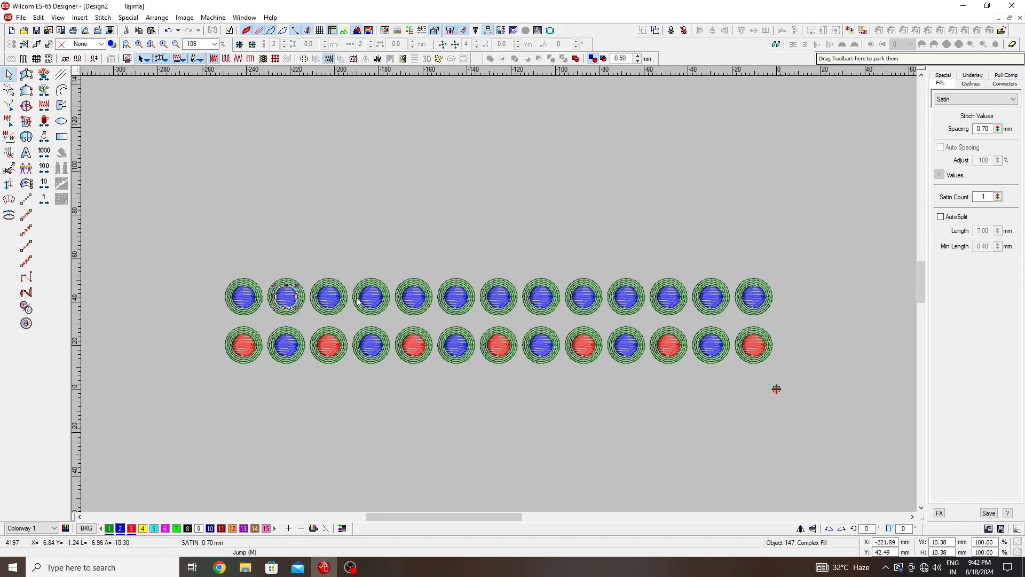
pyautogui.keyDown('shift'); pyautogui.click(373, 302); pyautogui.keyUp('shift')
pyautogui.keyDown('shift'); pyautogui.click(455, 303); pyautogui.keyUp('shift')
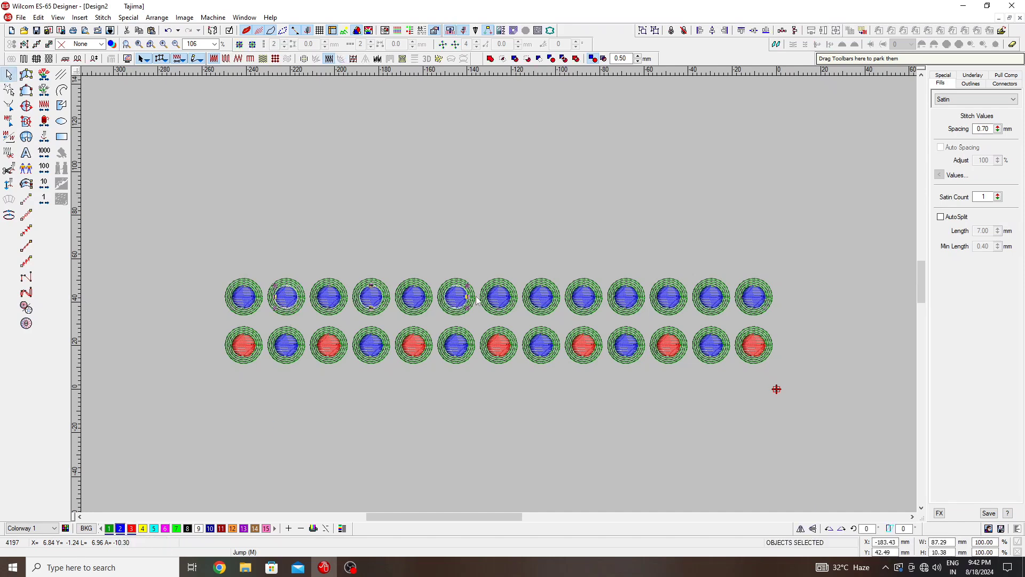
pyautogui.keyDown('shift'); pyautogui.click(539, 301); pyautogui.keyUp('shift')
pyautogui.keyDown('shift'); pyautogui.click(634, 299); pyautogui.keyUp('shift')
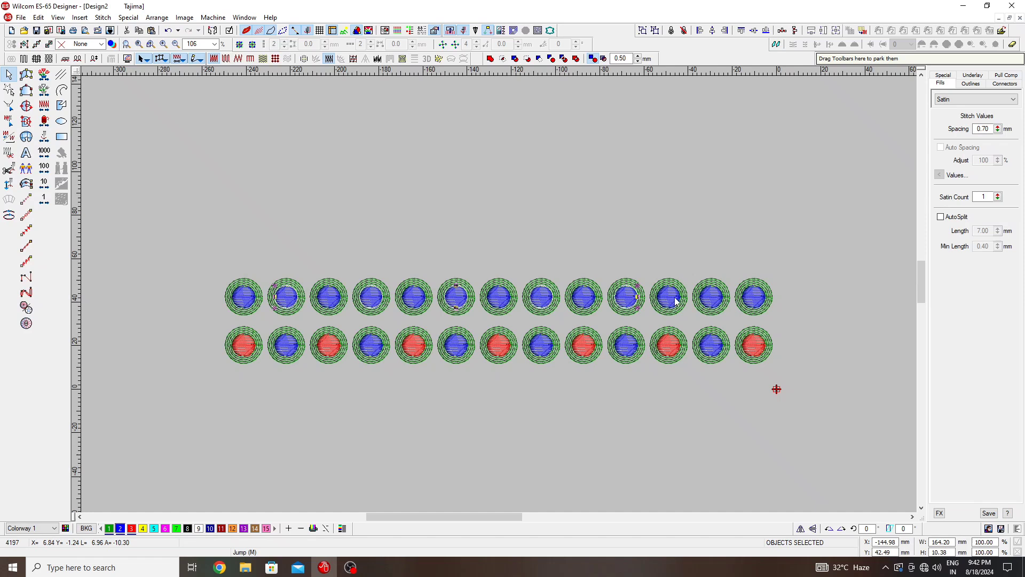
pyautogui.keyDown('shift'); pyautogui.click(716, 303); pyautogui.keyUp('shift')
pyautogui.click(131, 528)
pyautogui.click(506, 468)
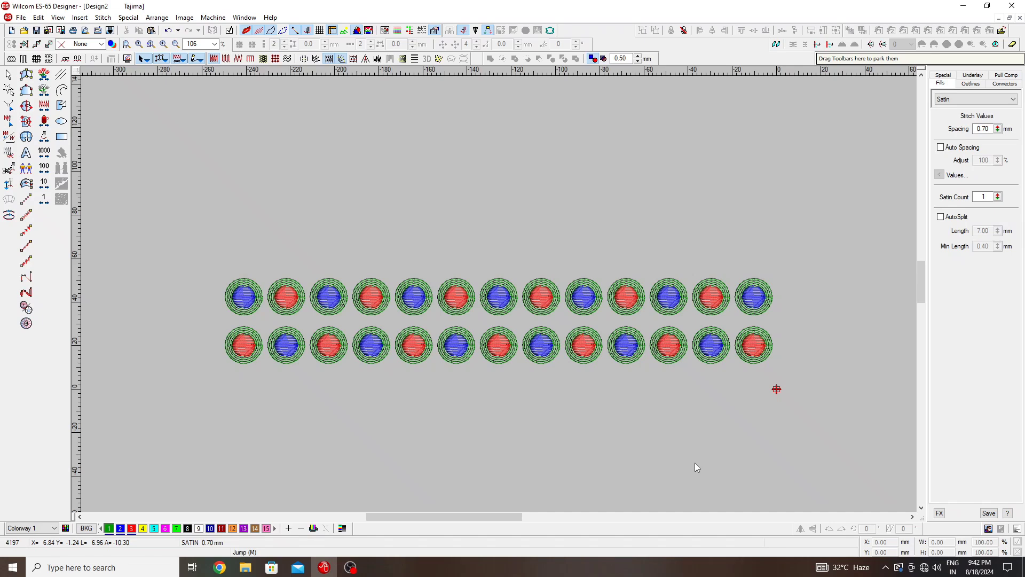
# Turn off the realistic stitch view and set the colour offset of the design repeats to 0
pyautogui.press('z')
pyautogui.hotkey('shift', 'z')
pyautogui.press('0')
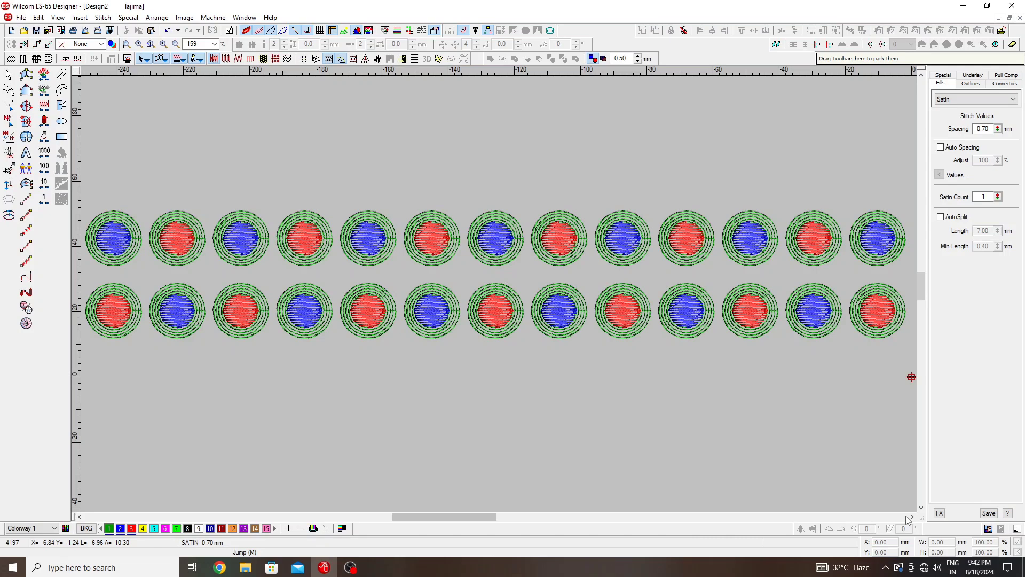
pyautogui.hotkey('shift', 'z')
pyautogui.press('t')
pyautogui.hotkey('ctrl', 'r')
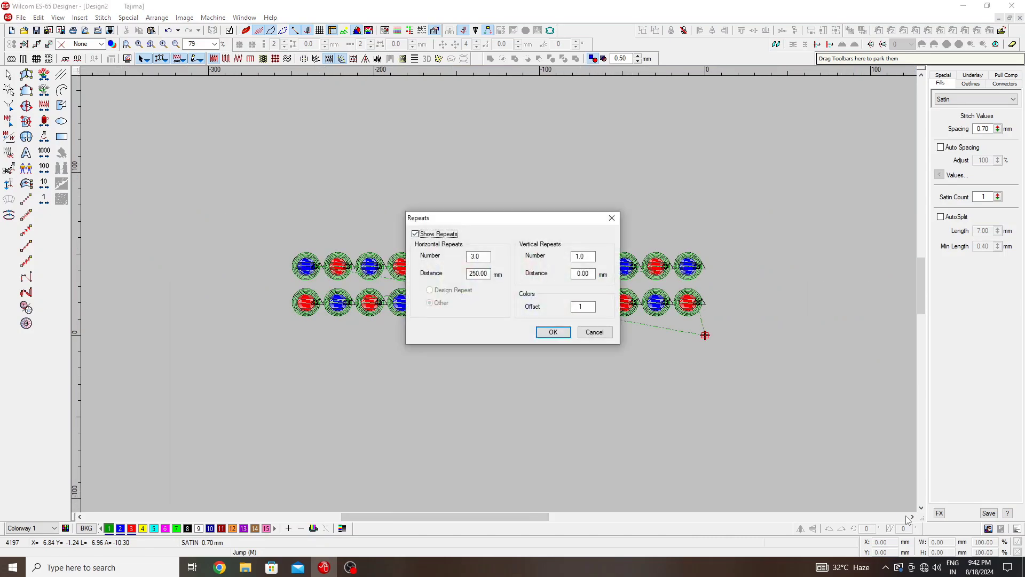
pyautogui.press('Tab')
pyautogui.press('Tab')
pyautogui.press('Tab')
pyautogui.press('Tab')
pyautogui.press('Tab')
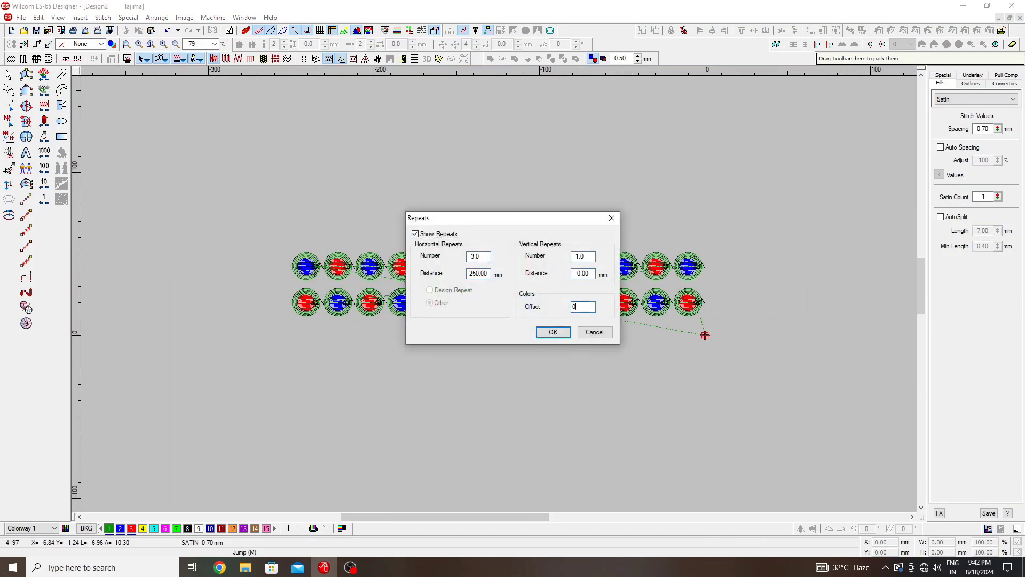